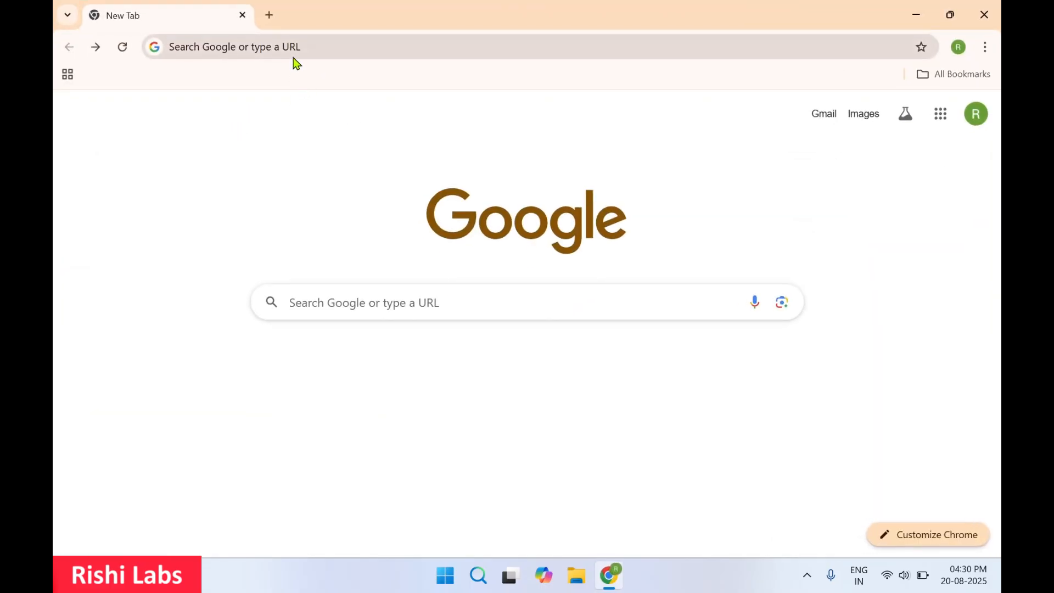
Step: Search Google for 'ashampoo zip free download' using the address-bar suggestion
click(319, 48)
key(Down)
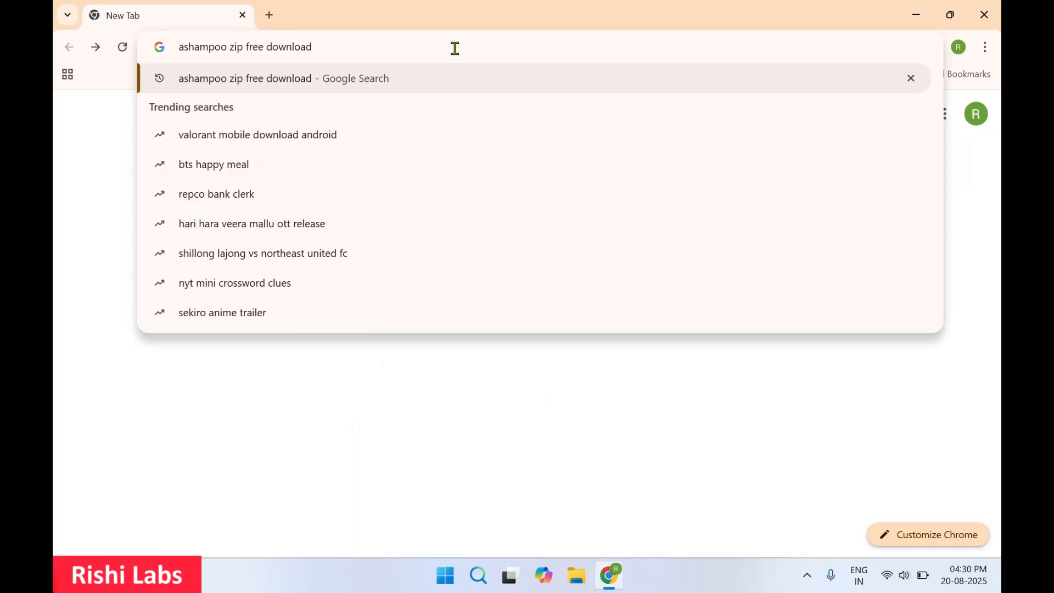
key(Return)
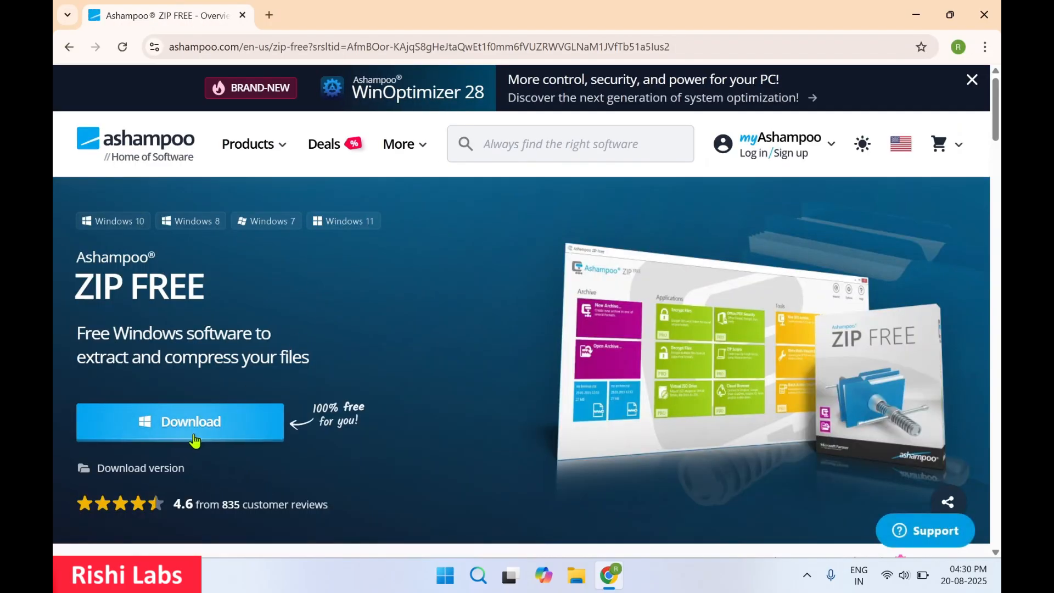
Step: Download and run the ZIP FREE installer, then agree and install Ashampoo App
click(201, 434)
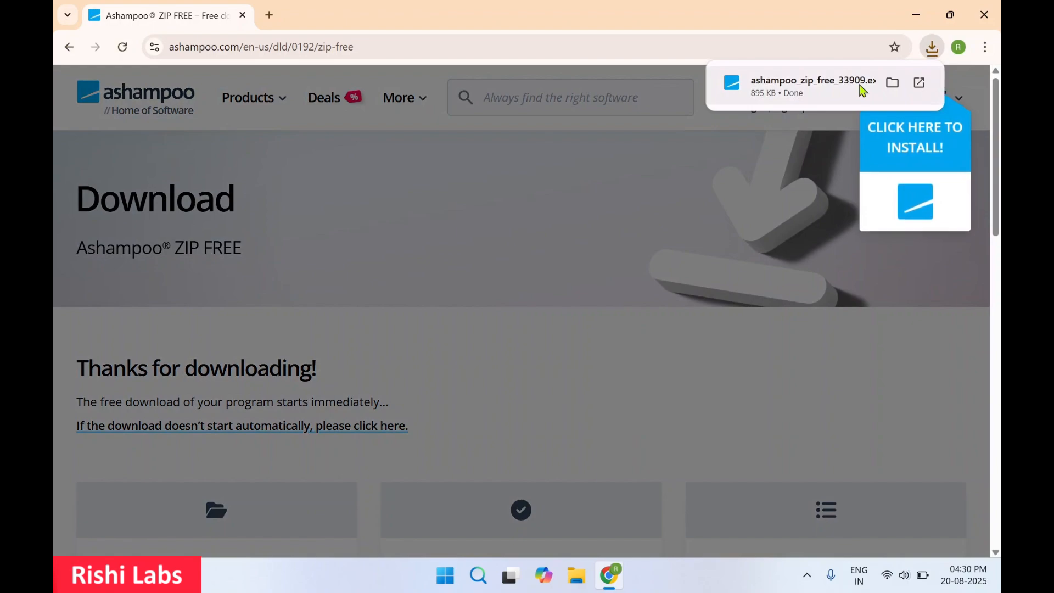
click(920, 84)
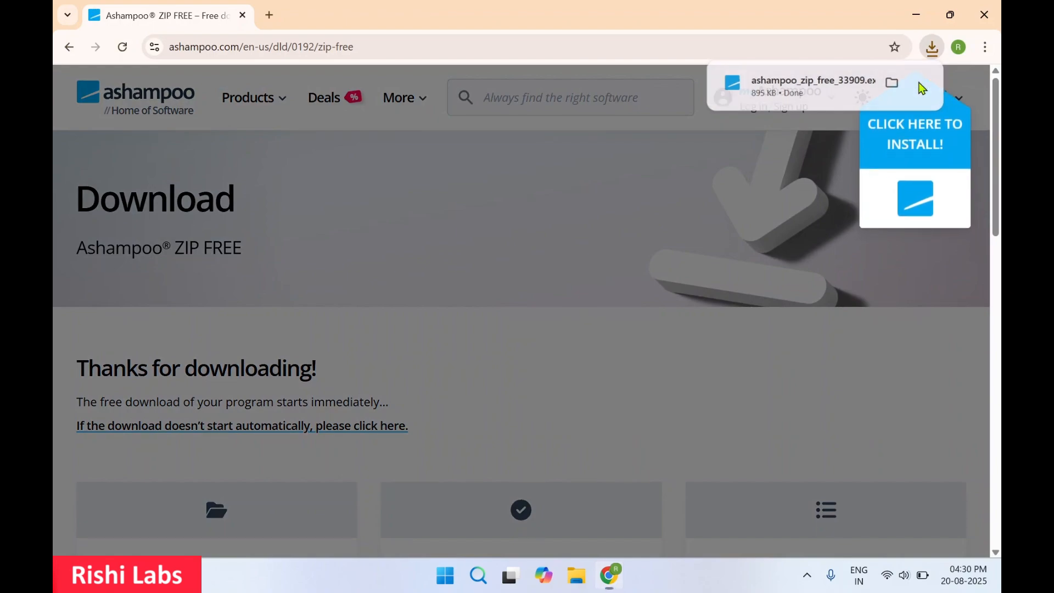
click(927, 15)
click(639, 387)
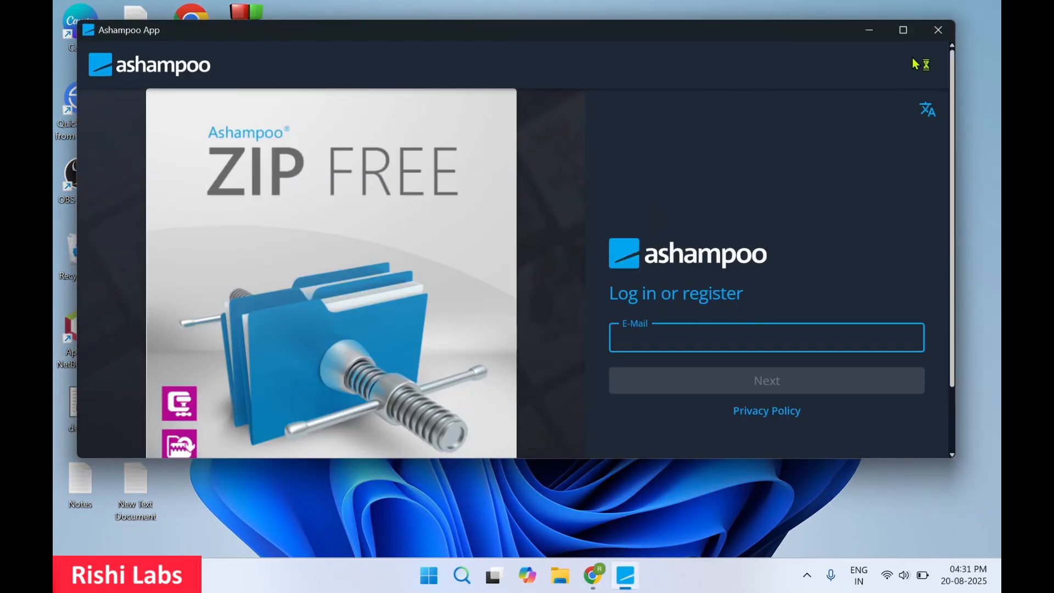
Step: Maximize Ashampoo App and log in with the account e-mail and password
click(906, 32)
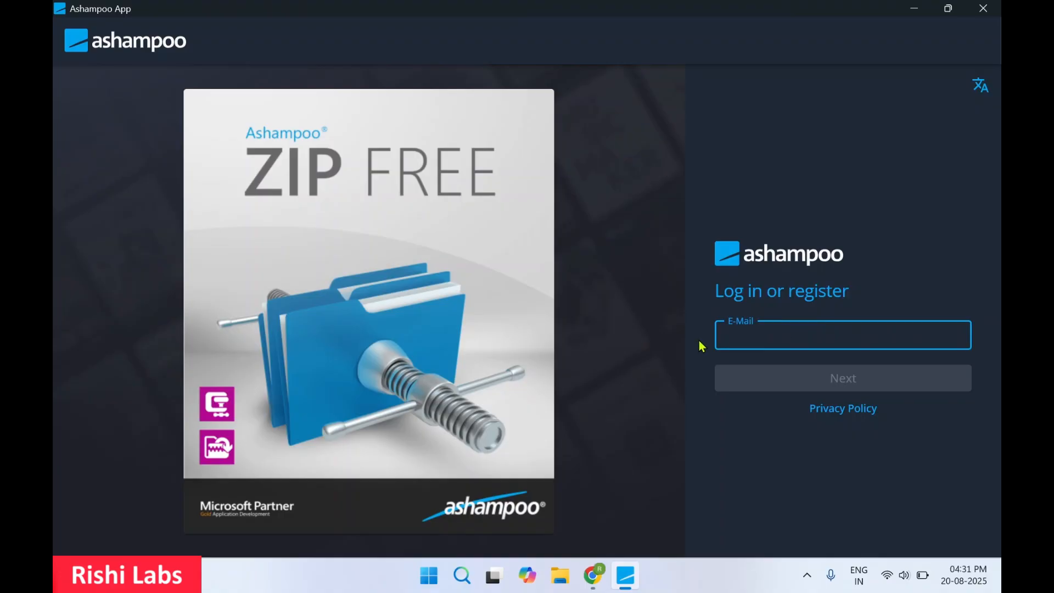
key(ctrl+v)
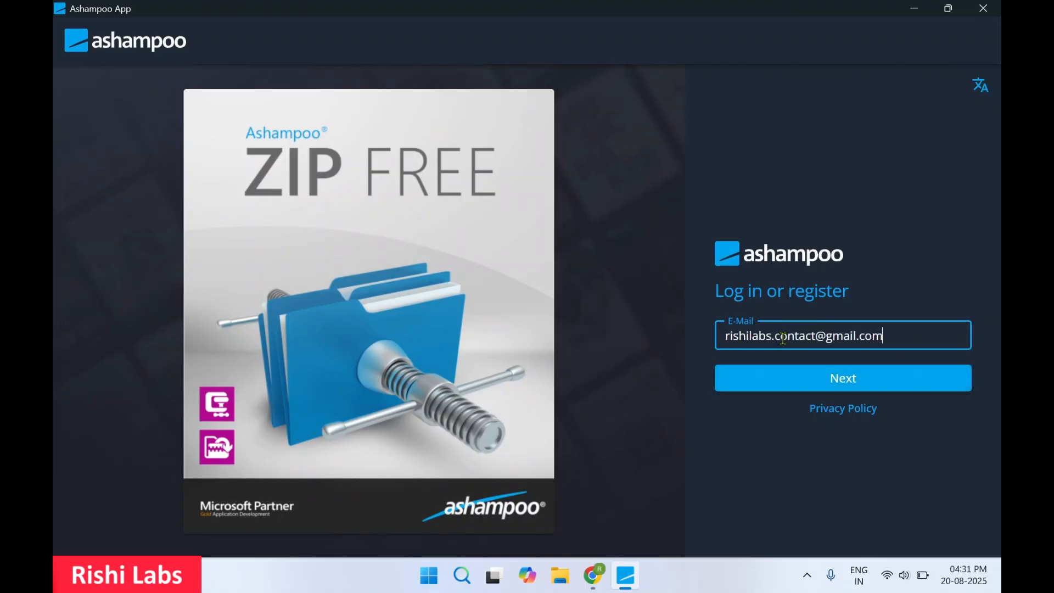
click(777, 379)
key(ctrl+v)
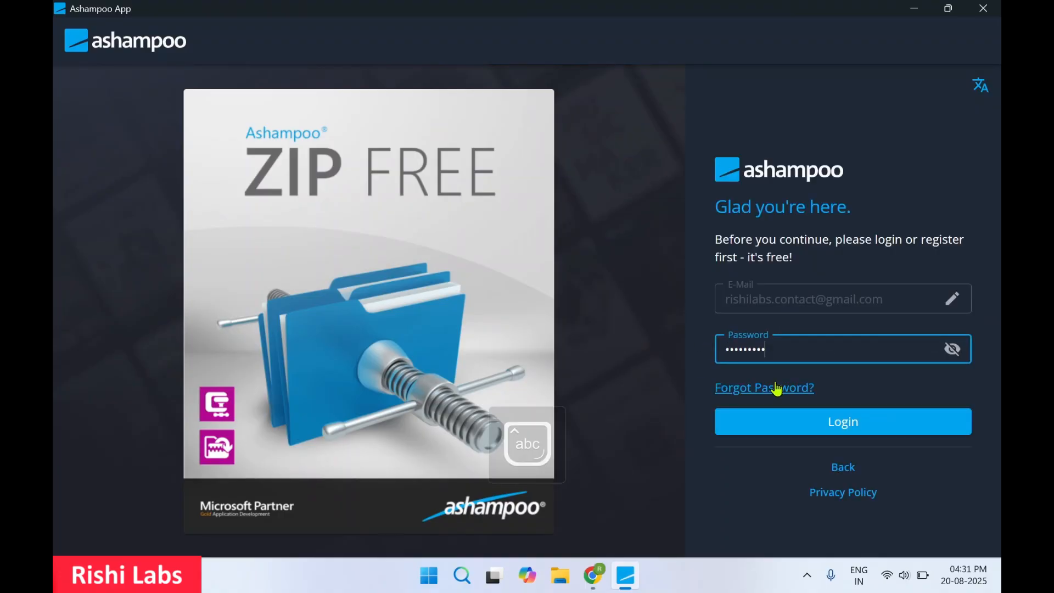
click(803, 420)
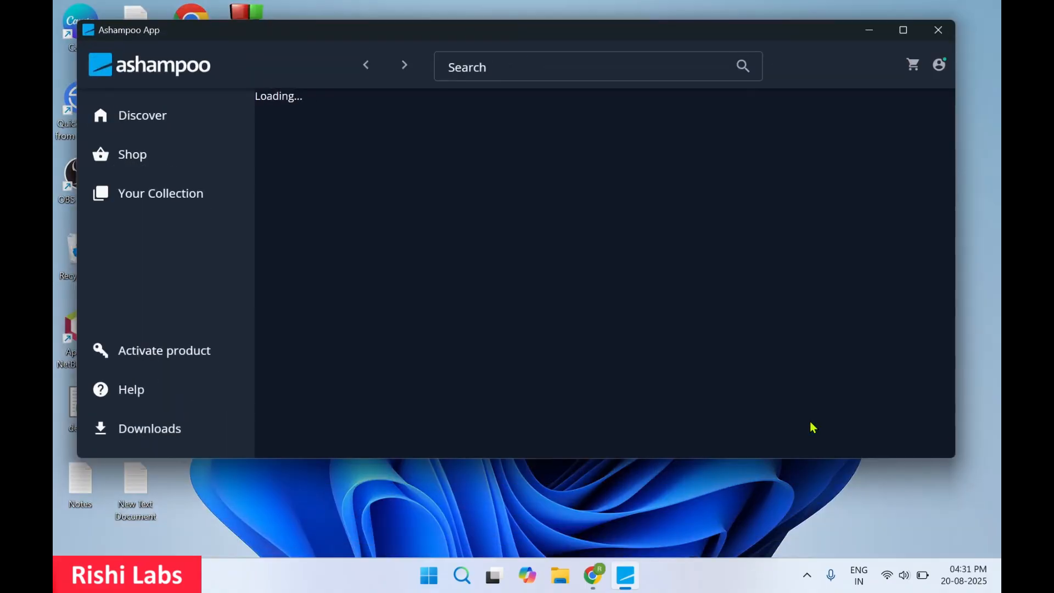
Step: Maximize the window and get ZIP FREE, opening its version 1.0.7 install window
click(904, 31)
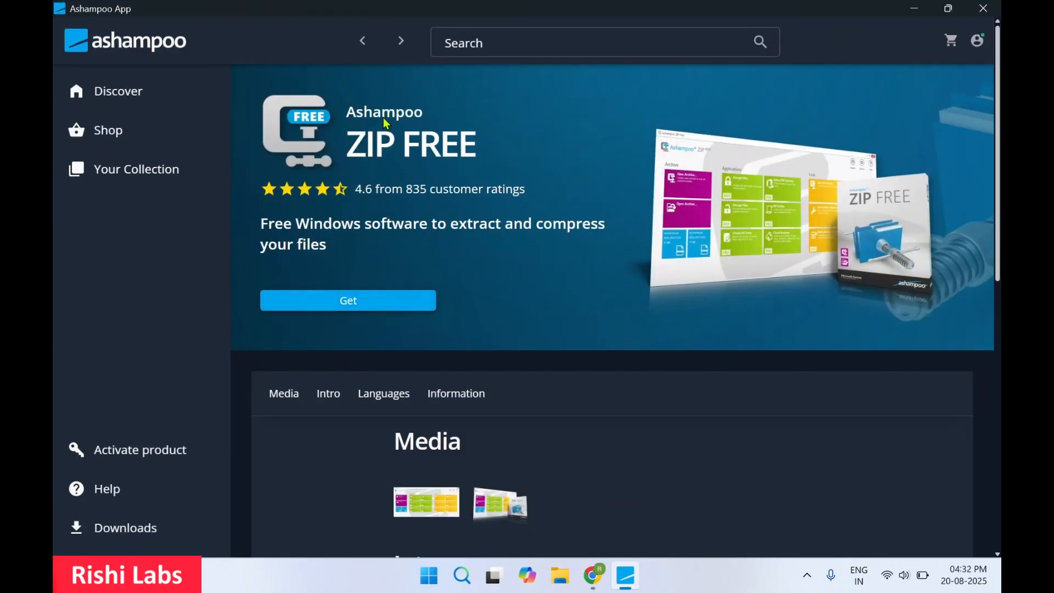
click(364, 309)
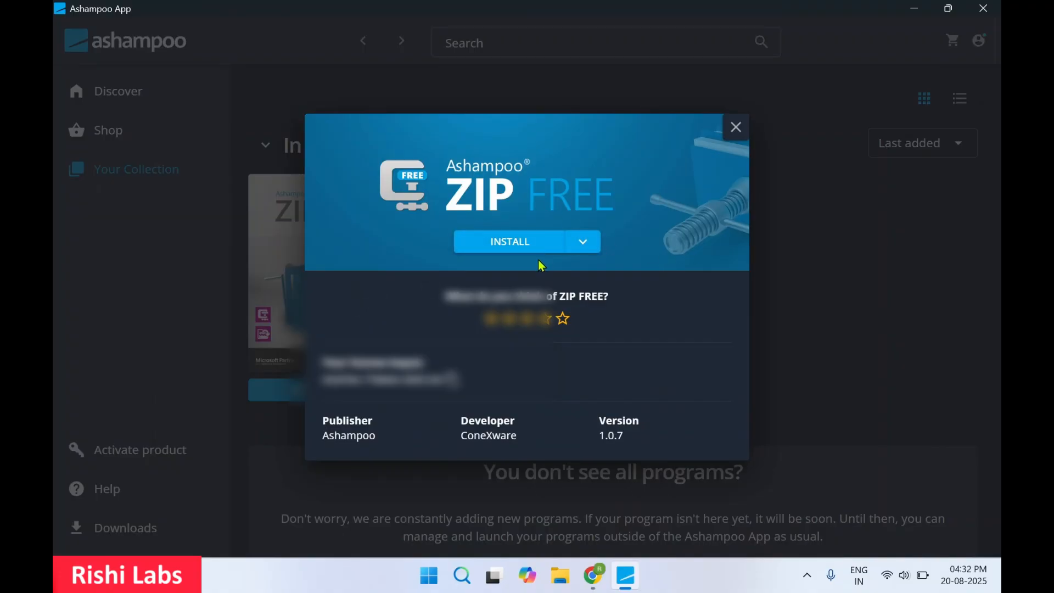
Step: Install ZIP FREE to the default path, accept the EULA, and dismiss the feedback toast
click(510, 242)
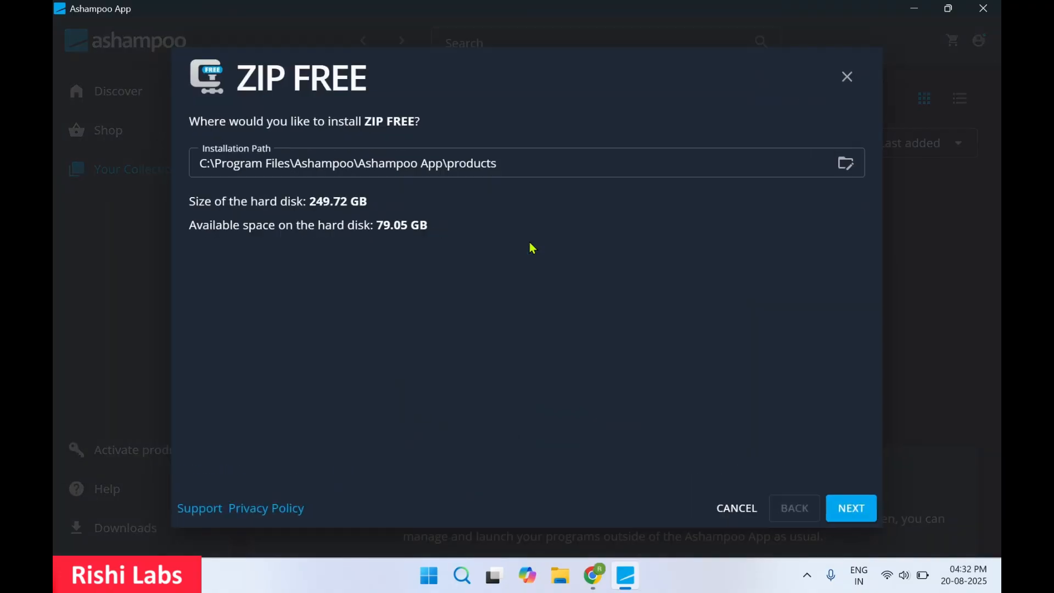
click(848, 516)
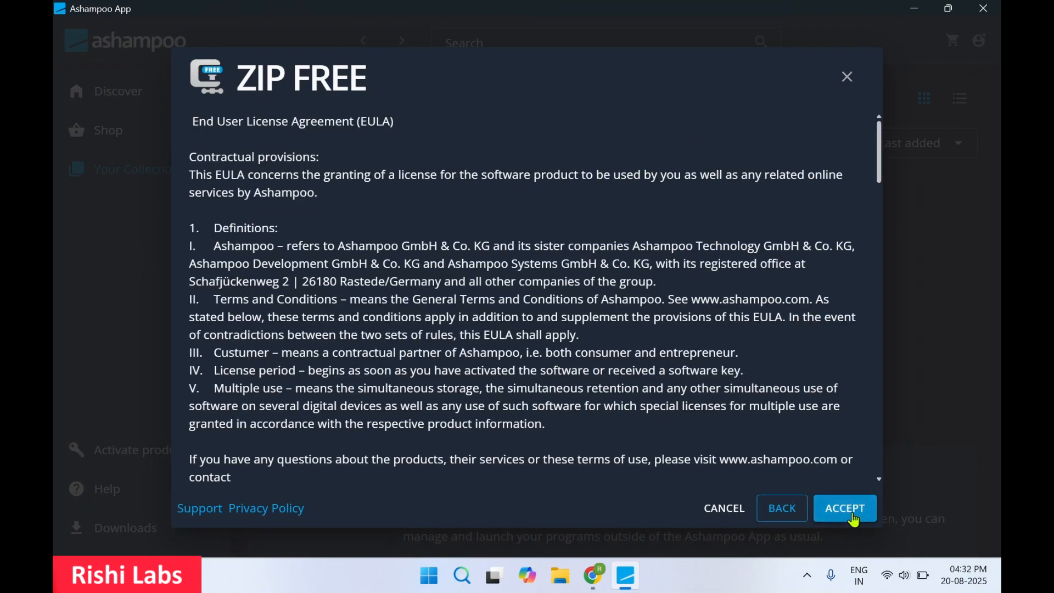
click(853, 513)
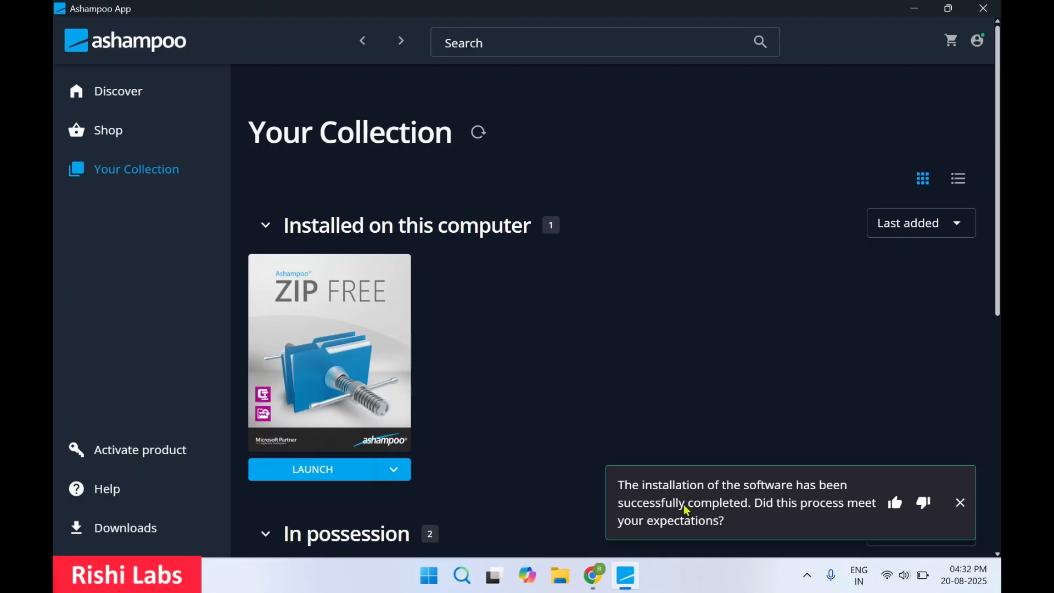
click(962, 505)
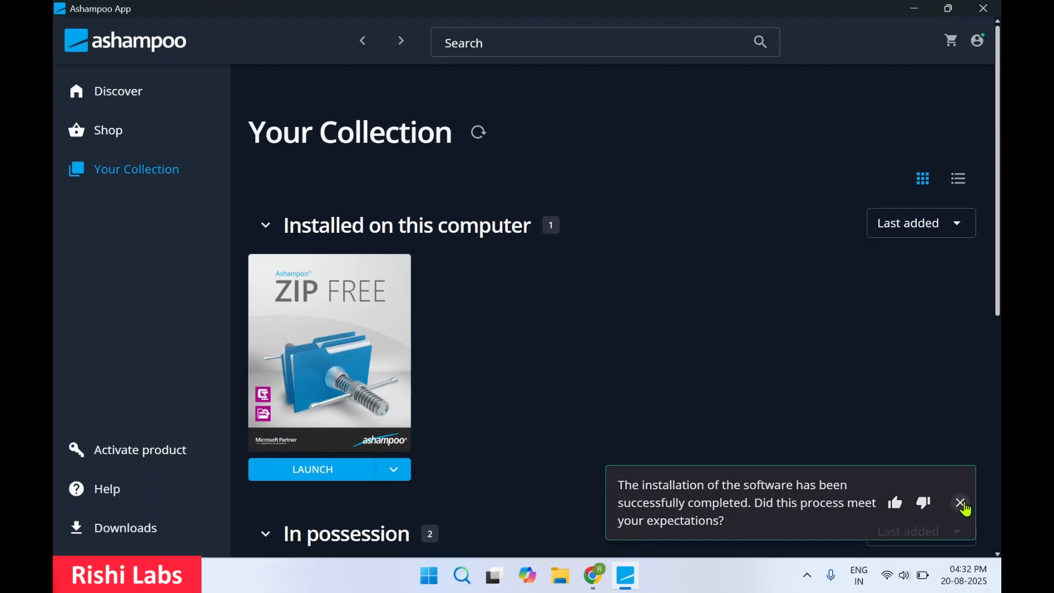
Step: Launch ZIP FREE from its tile in Your Collection
click(330, 472)
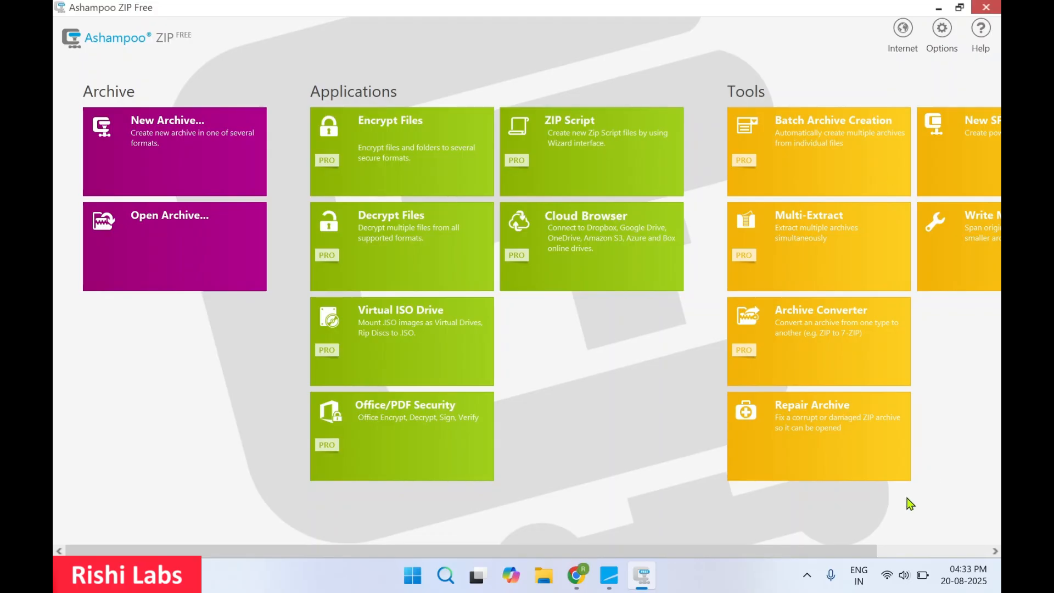
Step: Scroll through the start-screen tiles and start a New Archive to open Save As
click(892, 551)
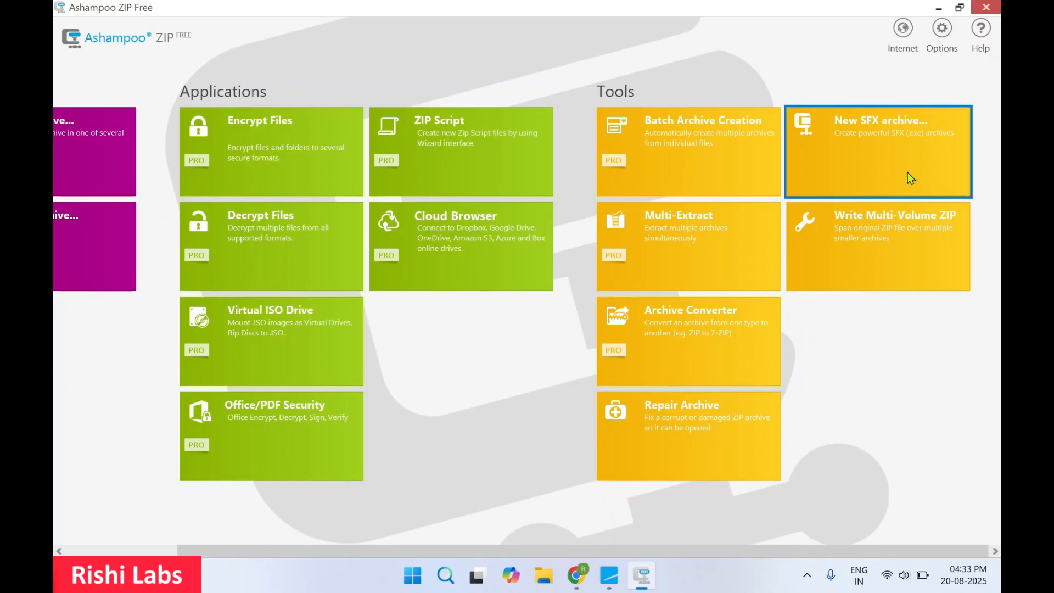
drag(739, 554, 494, 550)
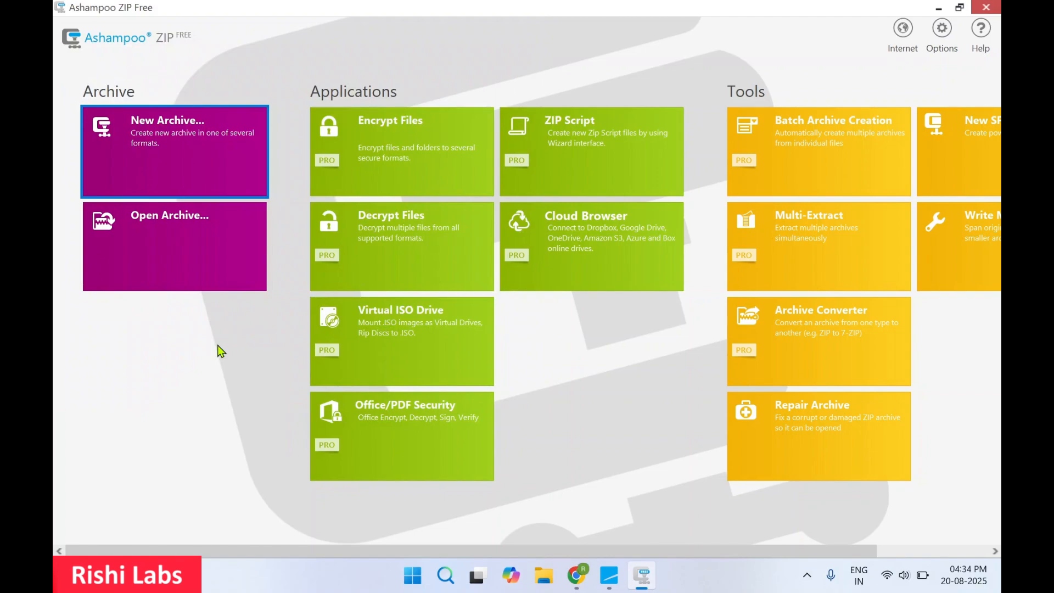
click(164, 157)
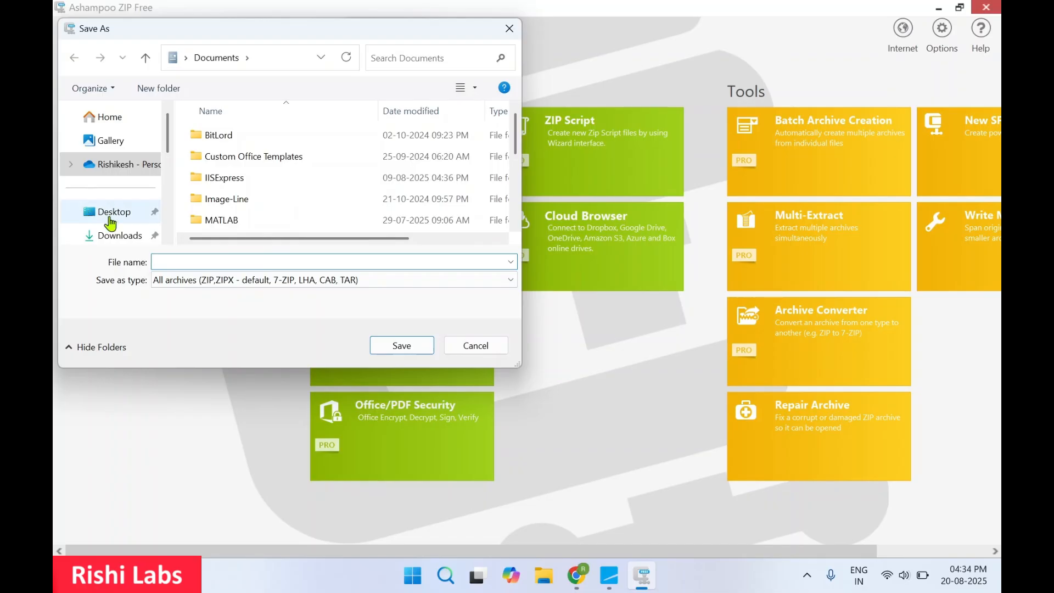
Step: Save a new archive named TEST on the Desktop as a ZIP,ZIPX file
click(110, 217)
click(266, 262)
key(Caps_Lock)
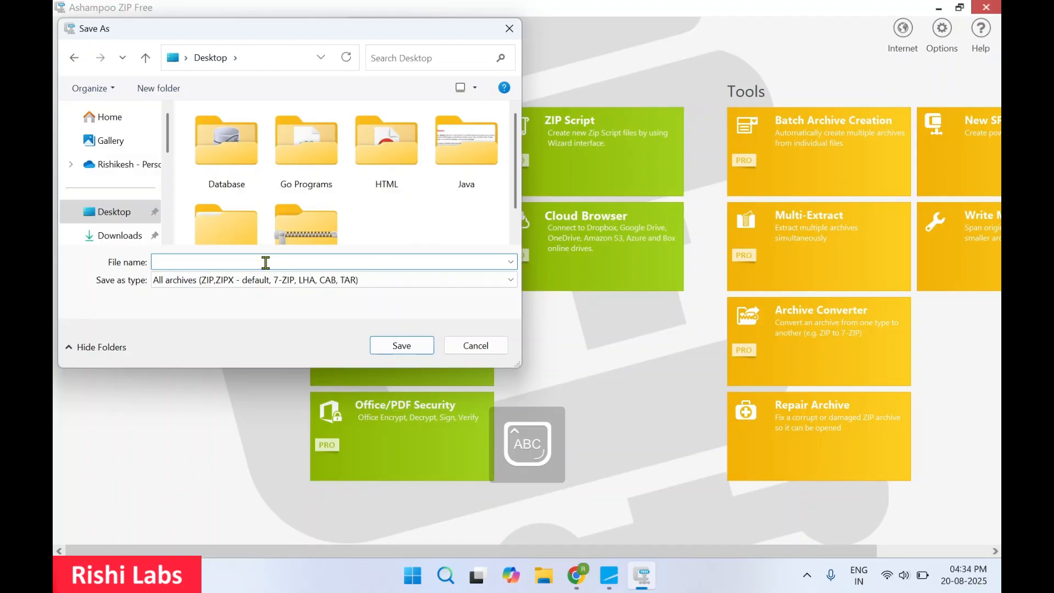
text(TEST)
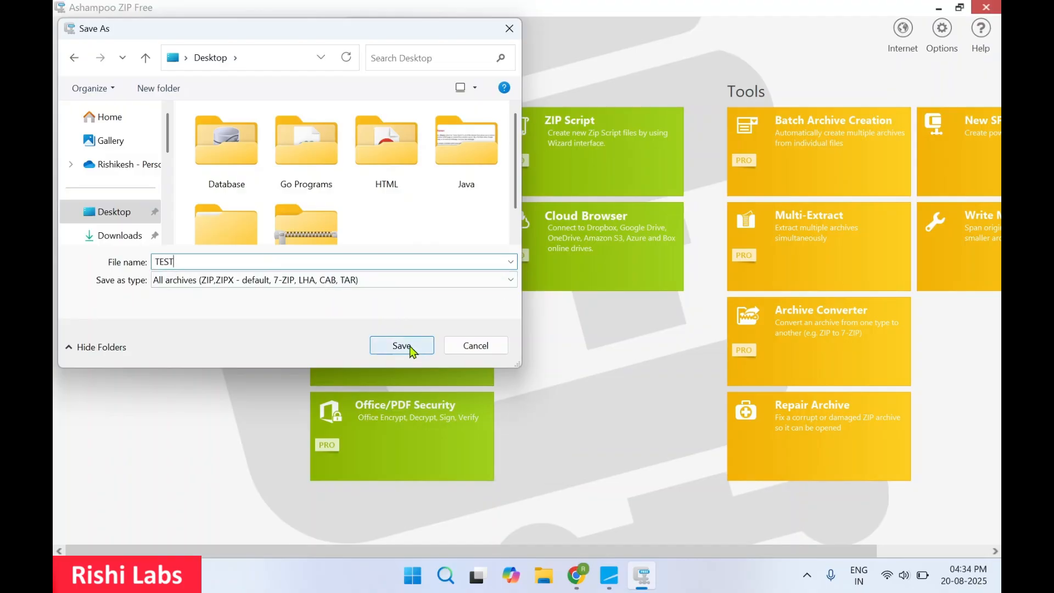
click(325, 280)
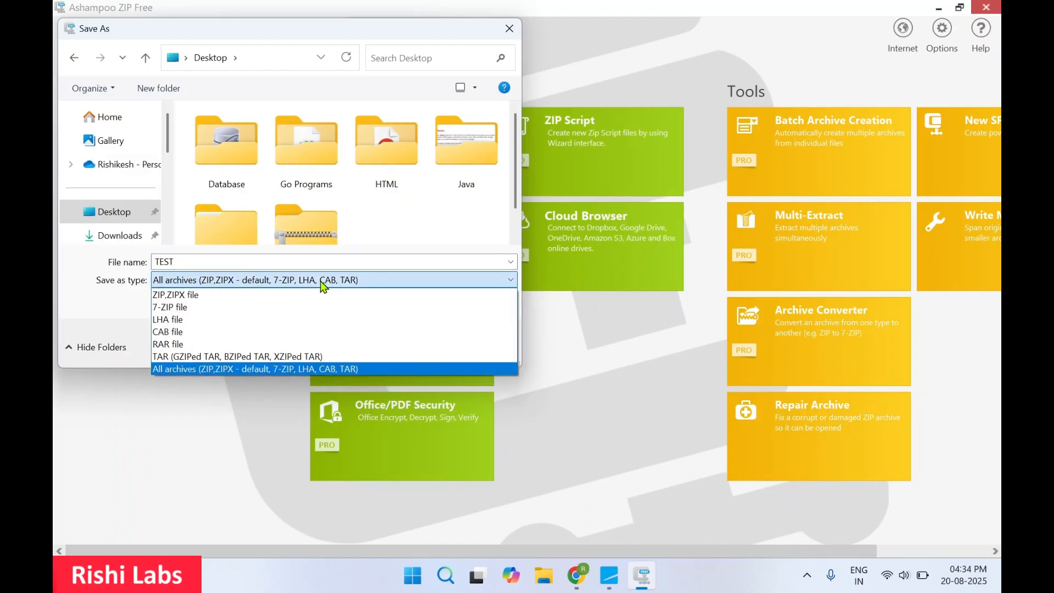
click(214, 297)
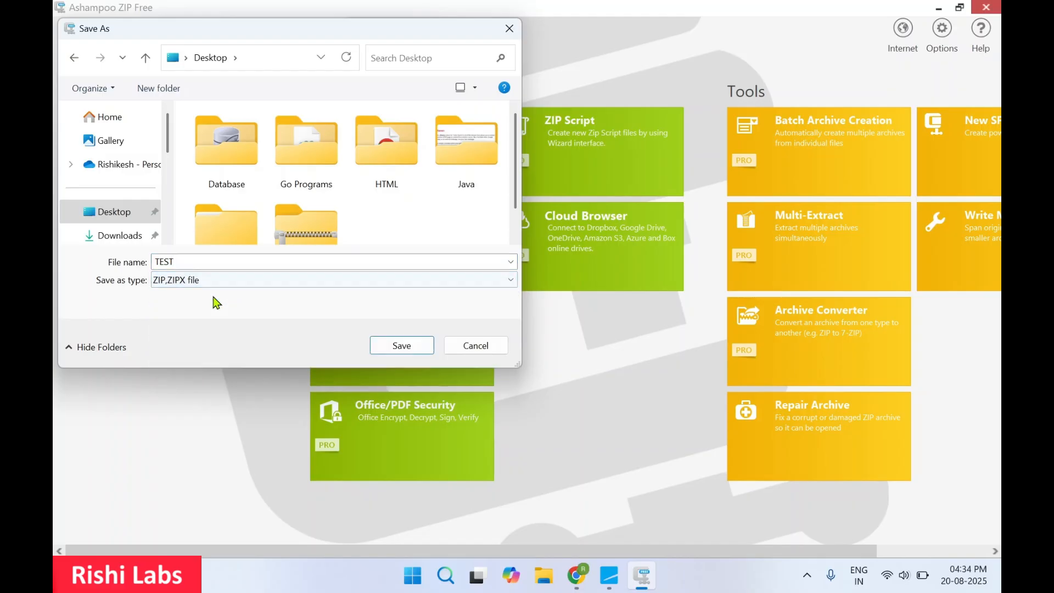
click(401, 345)
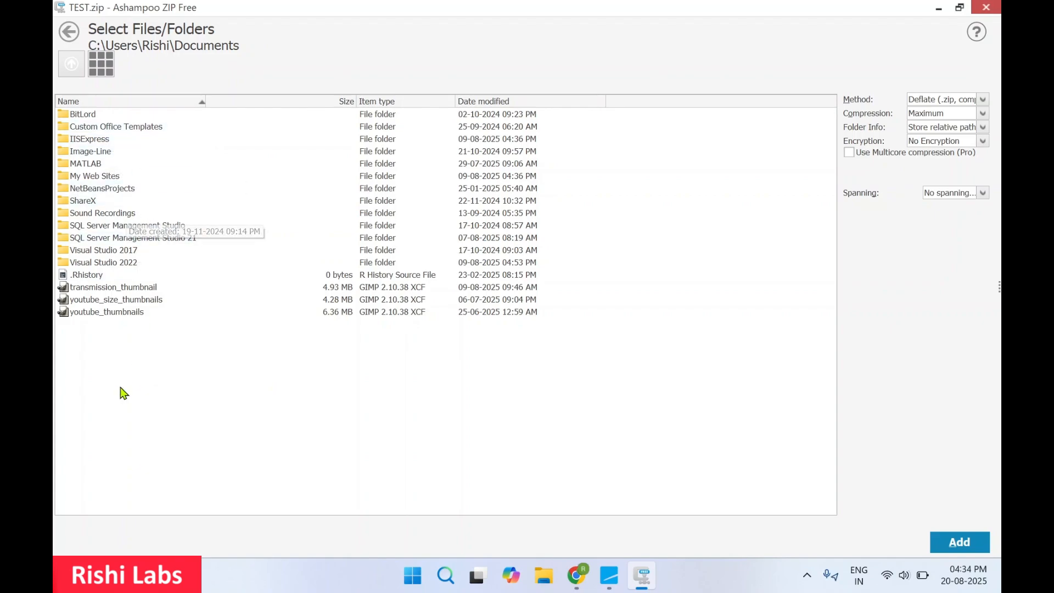
Step: Browse to the Desktop's Database folder and select the Student SQLite file
click(72, 72)
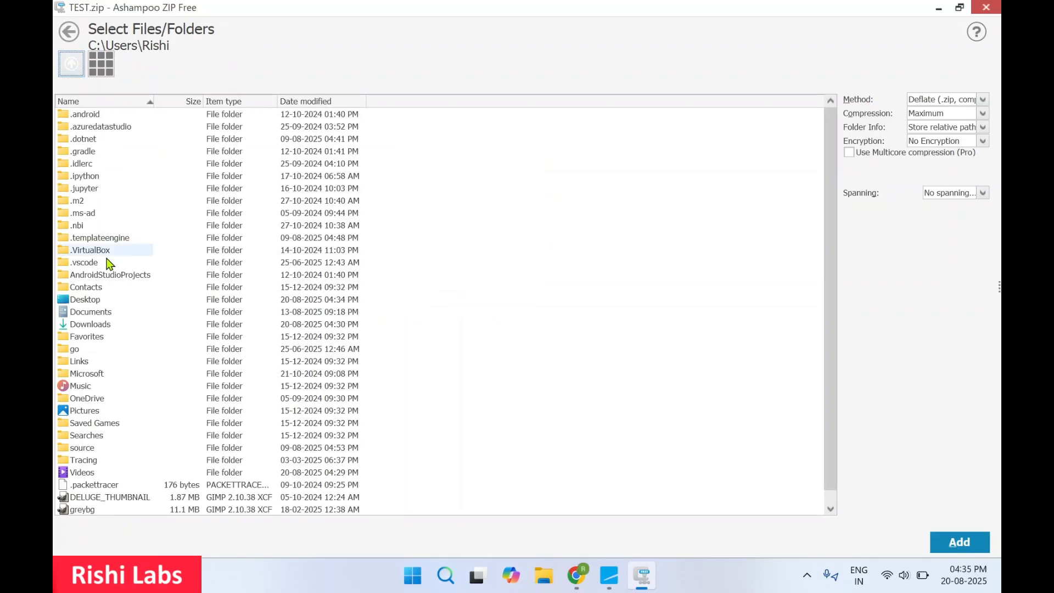
double_click(84, 300)
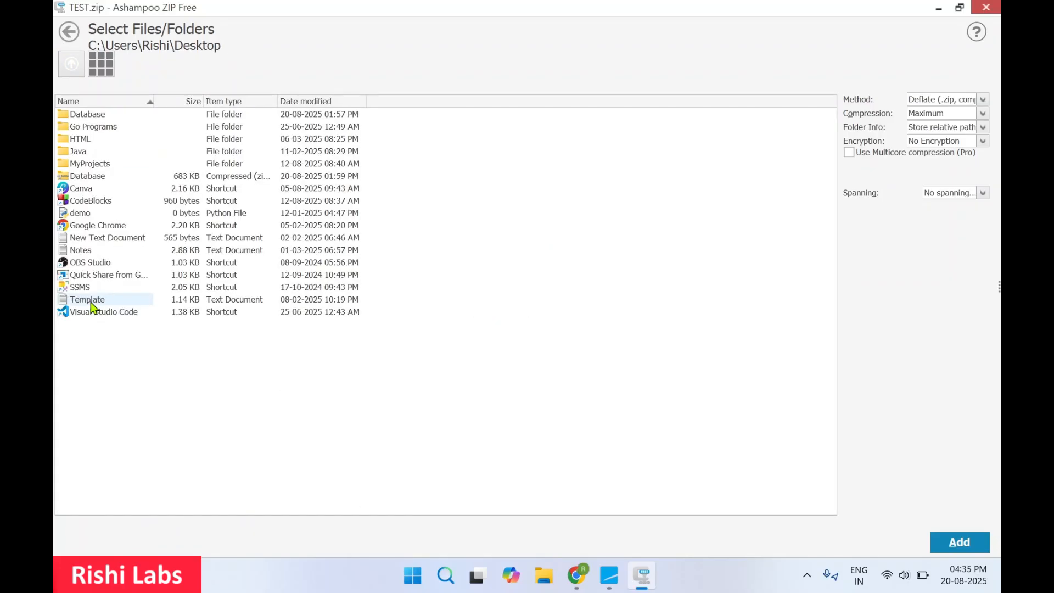
double_click(94, 114)
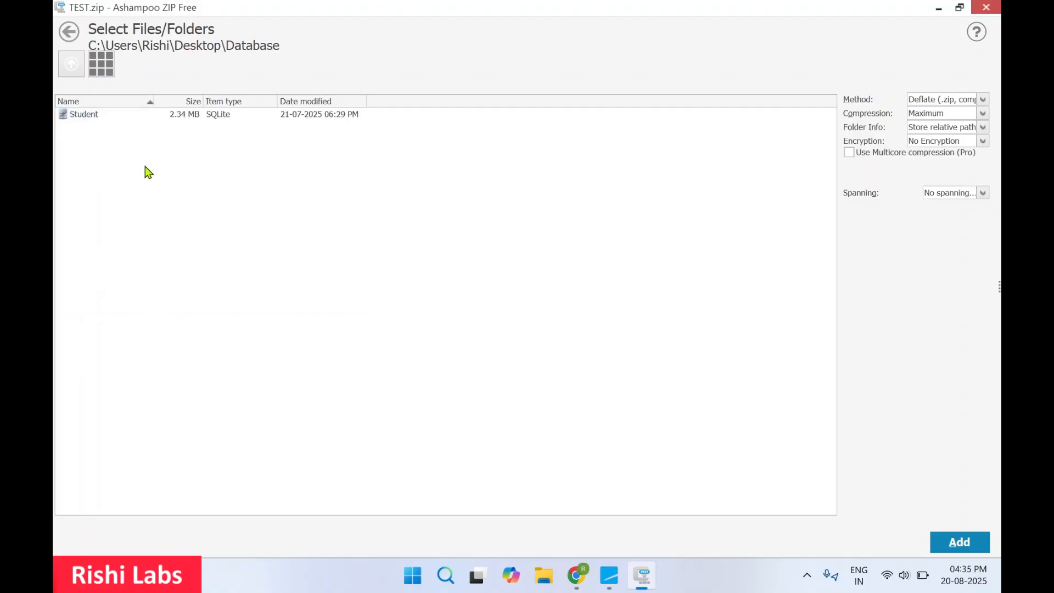
click(100, 116)
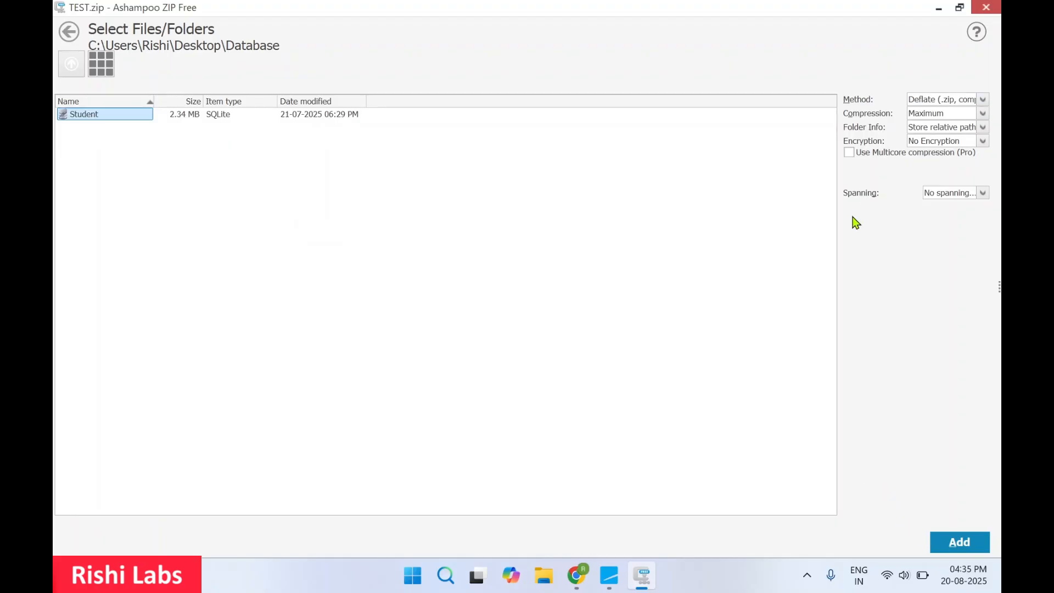
click(983, 101)
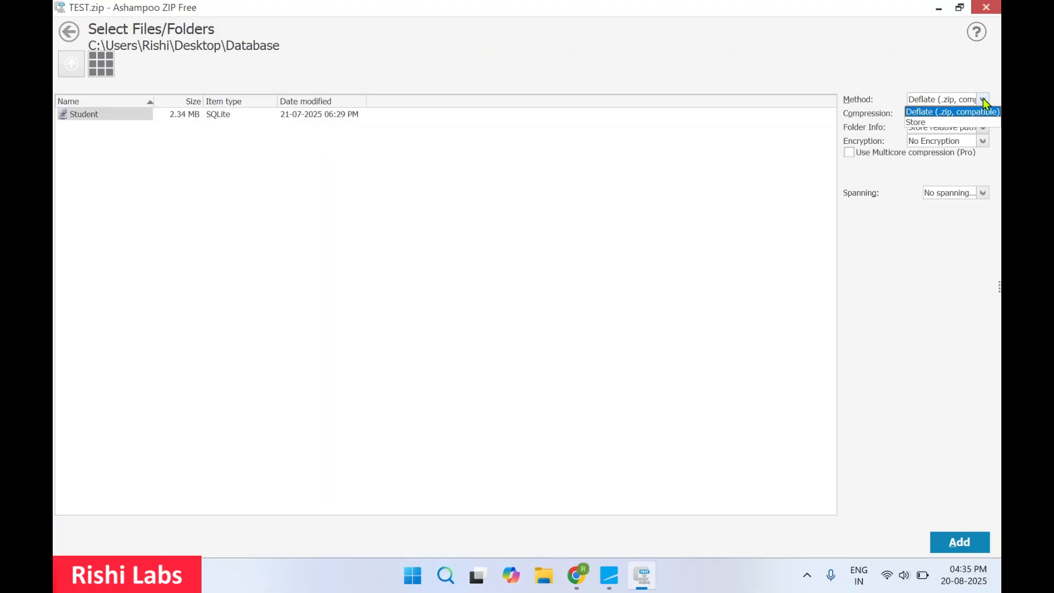
Step: Keep Deflate method, Maximum compression and Store relative paths for the archive
click(985, 101)
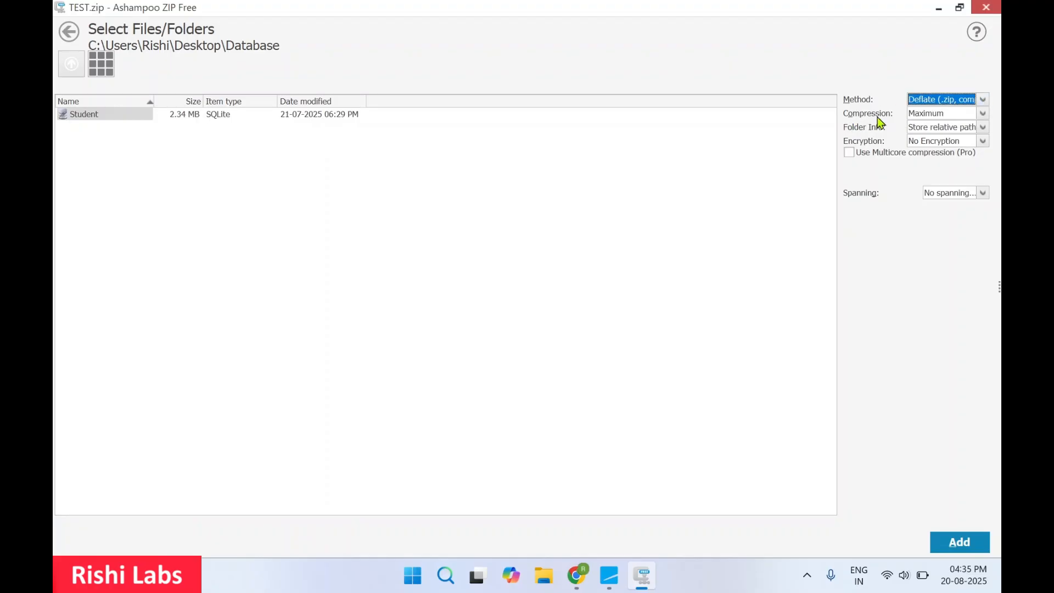
click(983, 114)
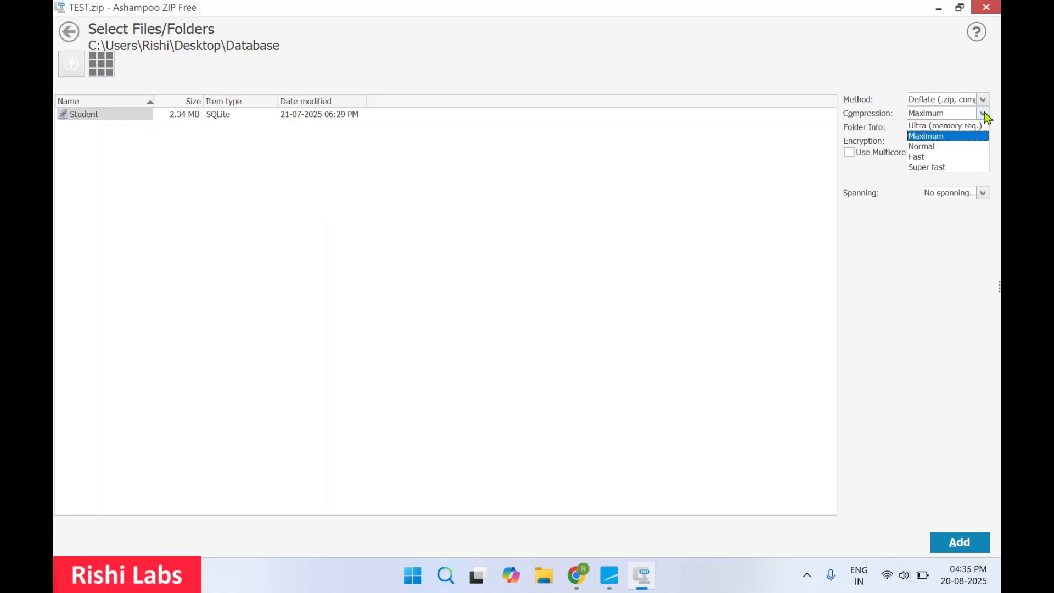
click(862, 113)
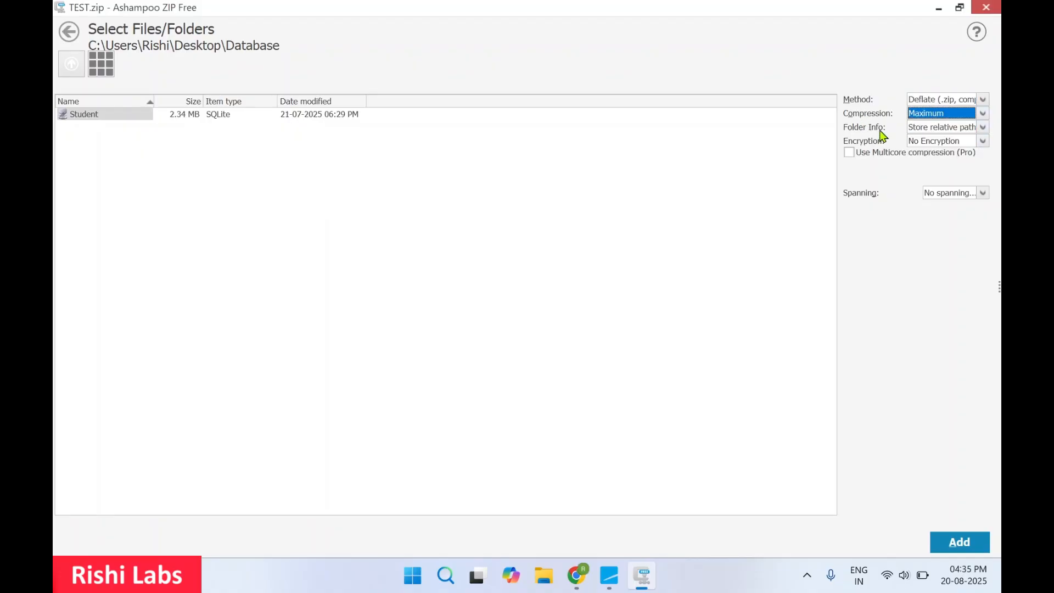
click(983, 128)
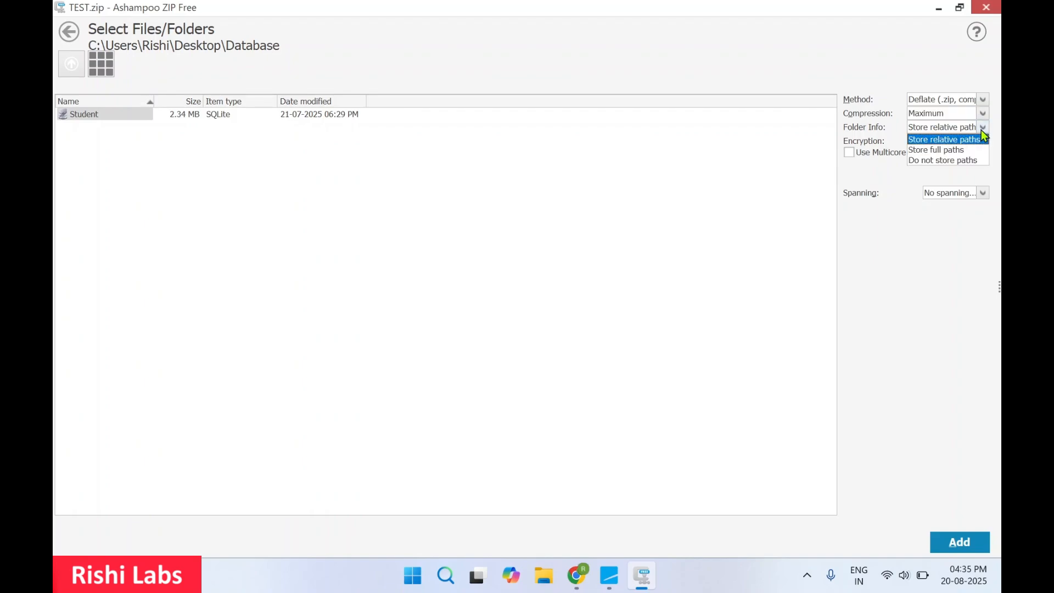
click(873, 132)
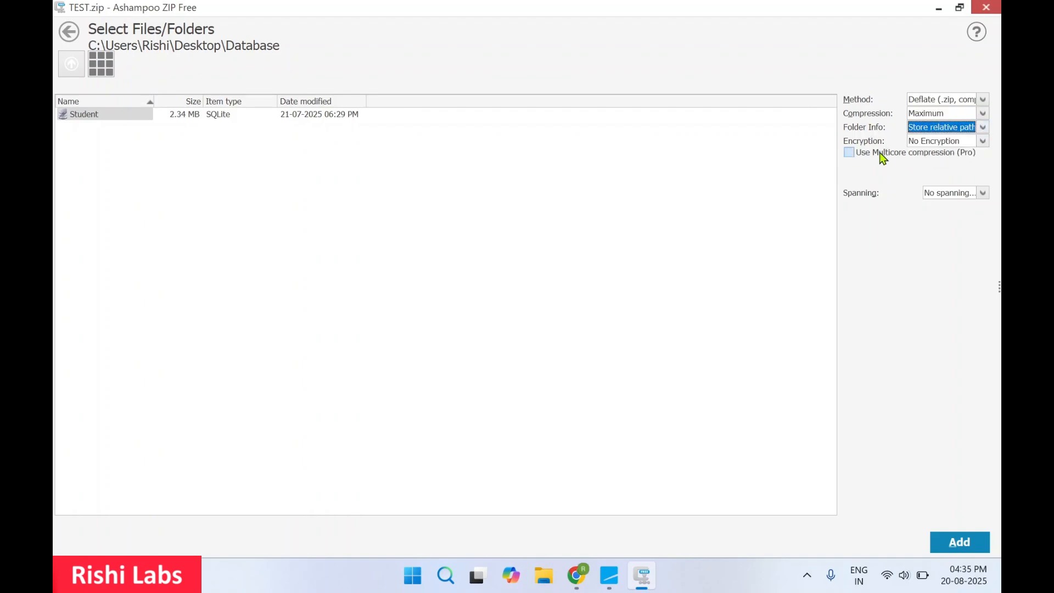
Step: Revert encryption from AES to No Encryption, keep No spanning, and add Student.db
click(983, 142)
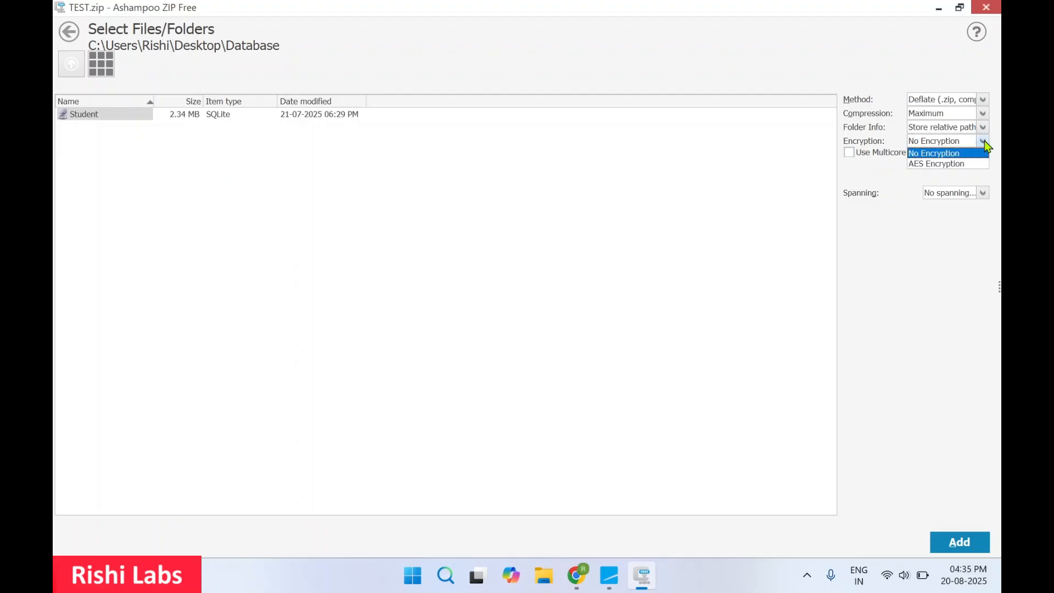
click(946, 164)
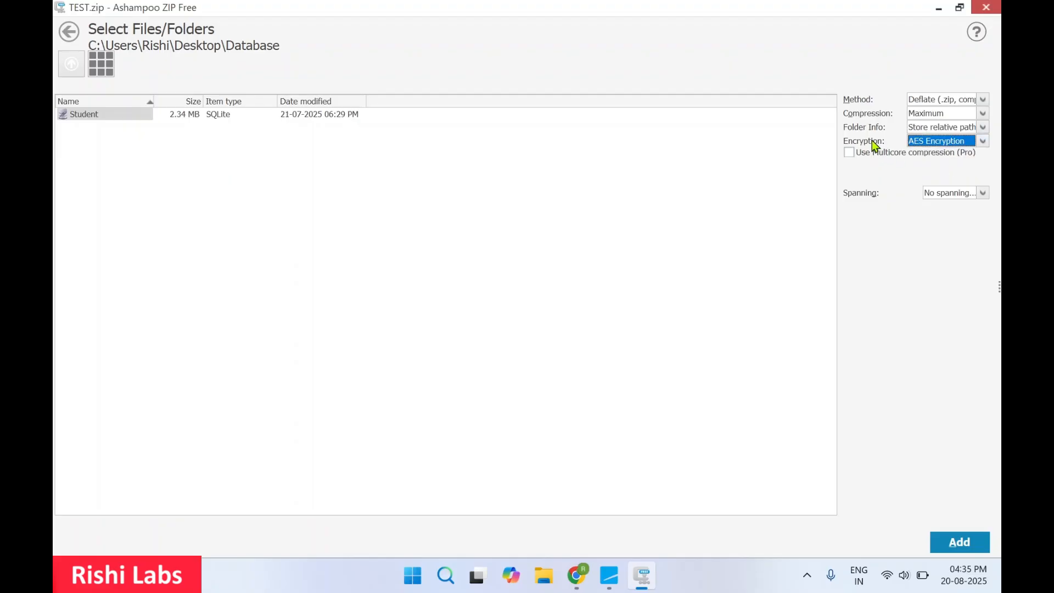
click(983, 142)
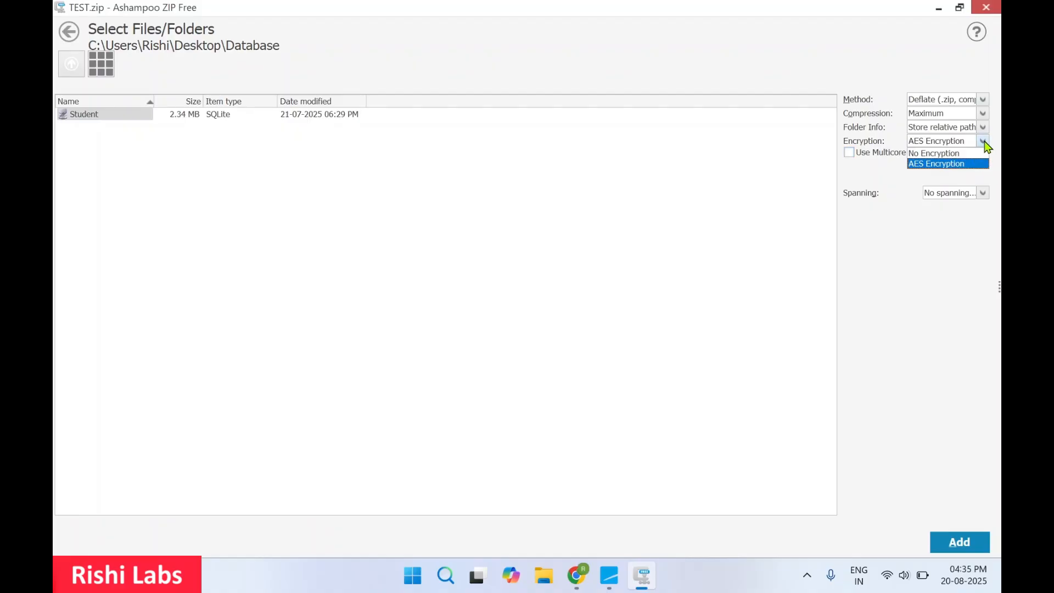
click(956, 152)
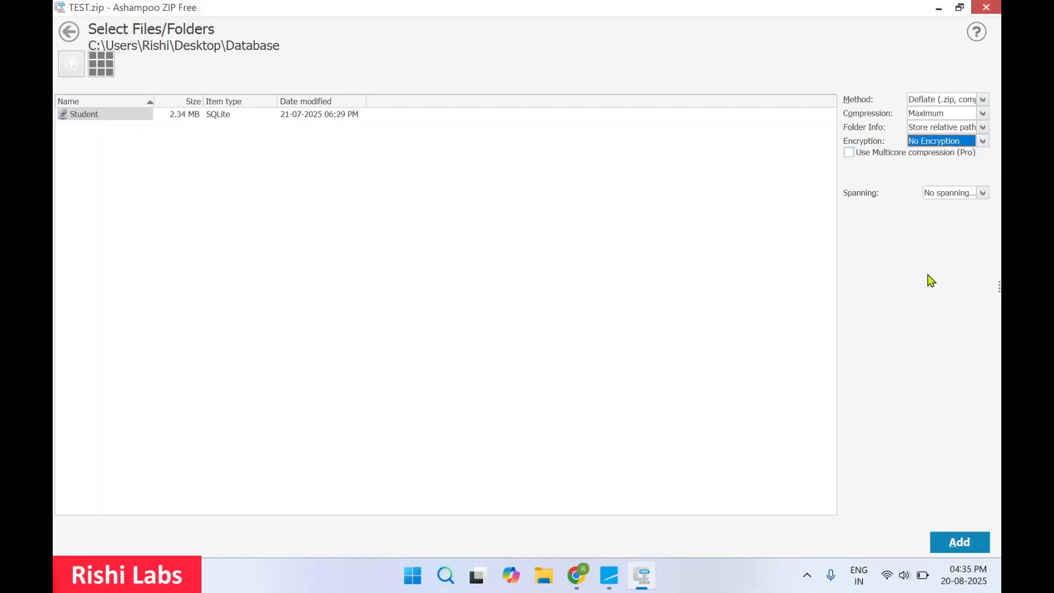
click(982, 194)
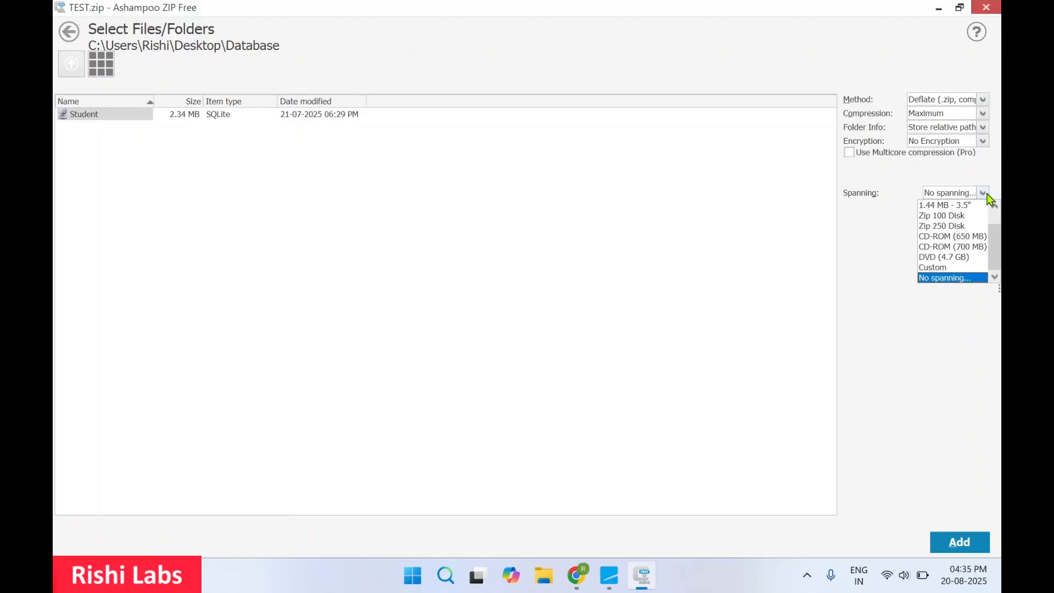
click(869, 199)
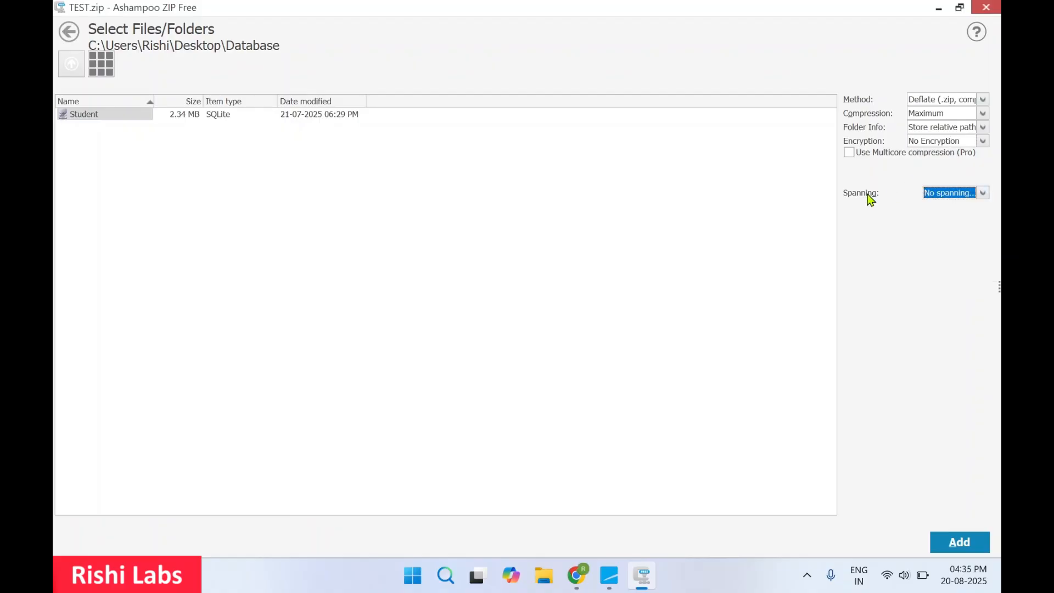
click(954, 545)
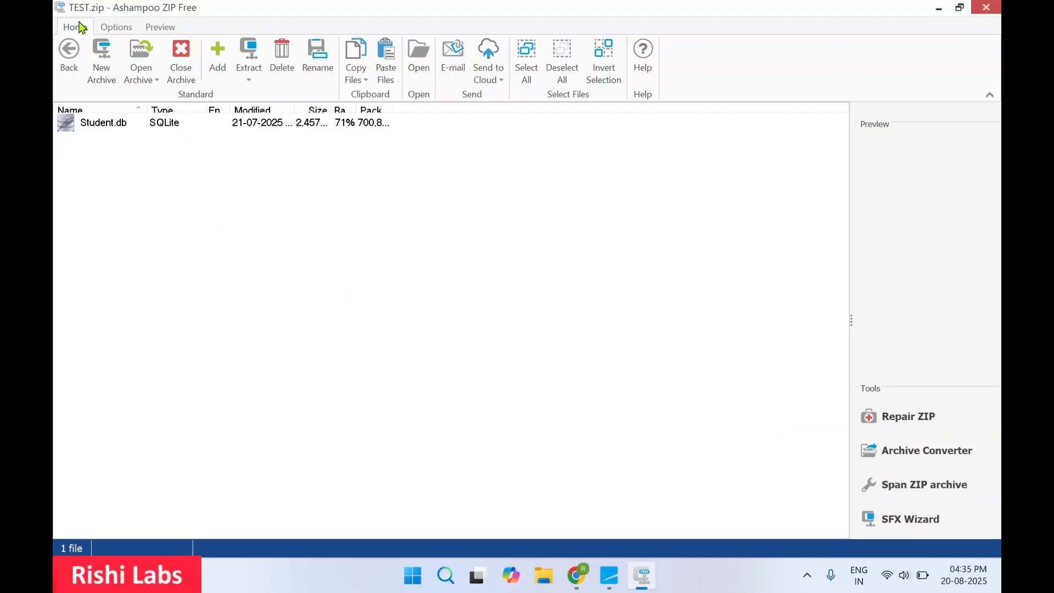
Step: Widen the Ratio, Size and Modified columns to reveal Student.db's 2,457,600 size, then restore the window
click(107, 130)
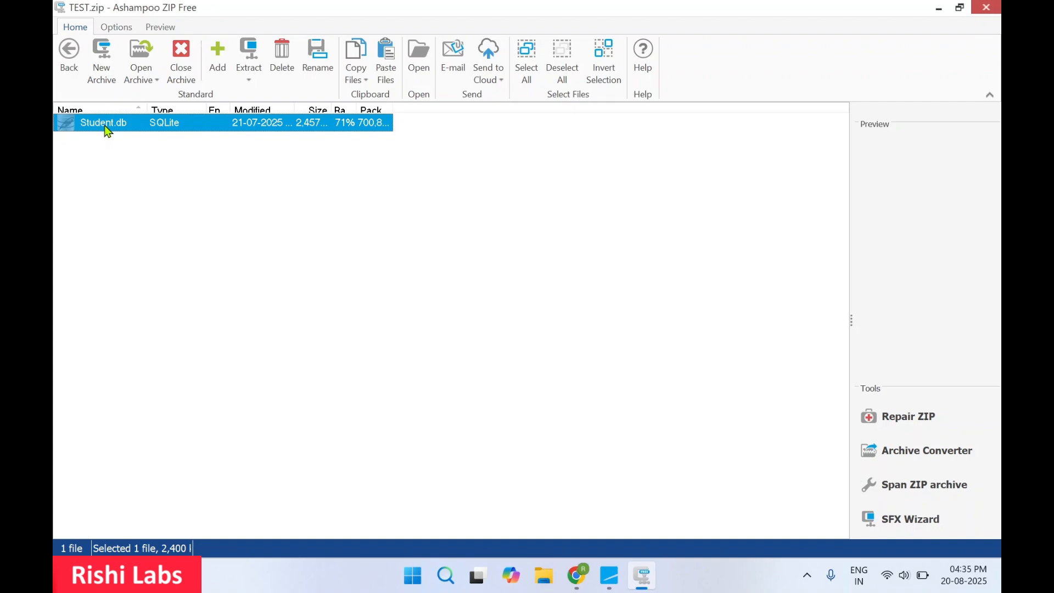
click(402, 183)
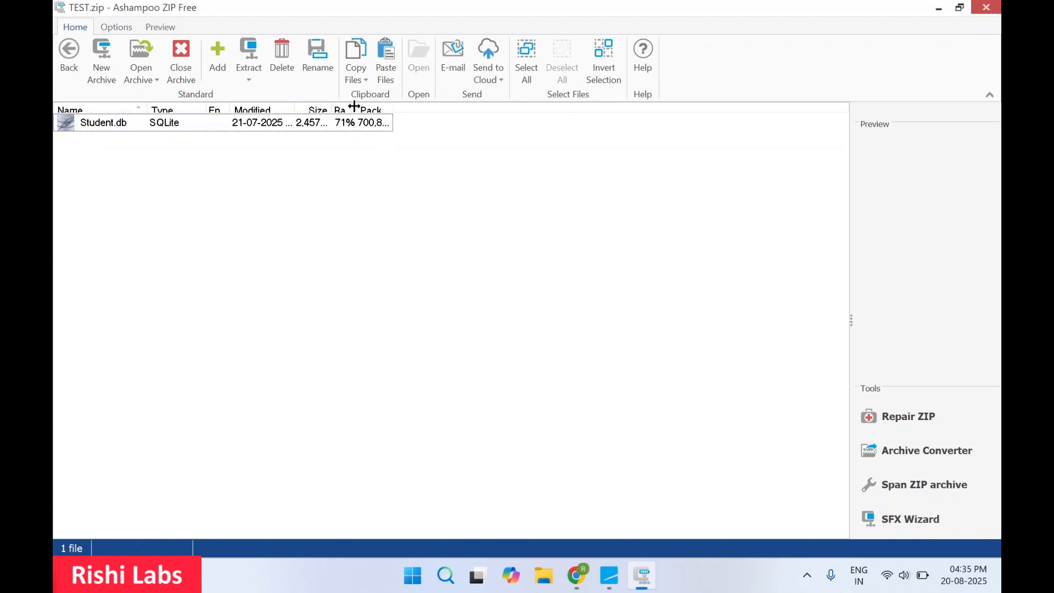
drag(354, 106, 496, 134)
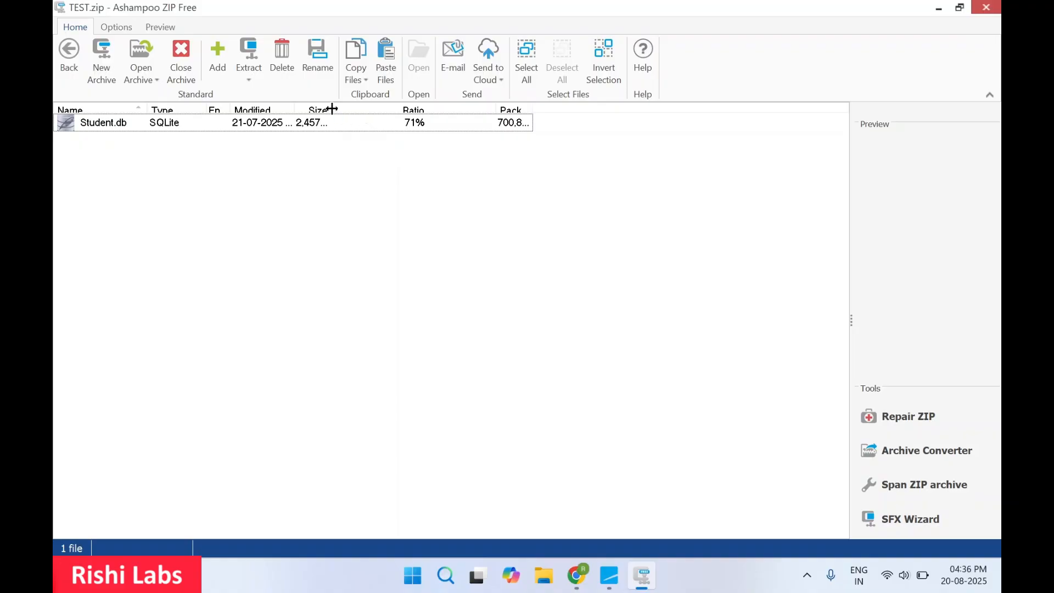
drag(332, 108, 451, 108)
drag(293, 106, 349, 106)
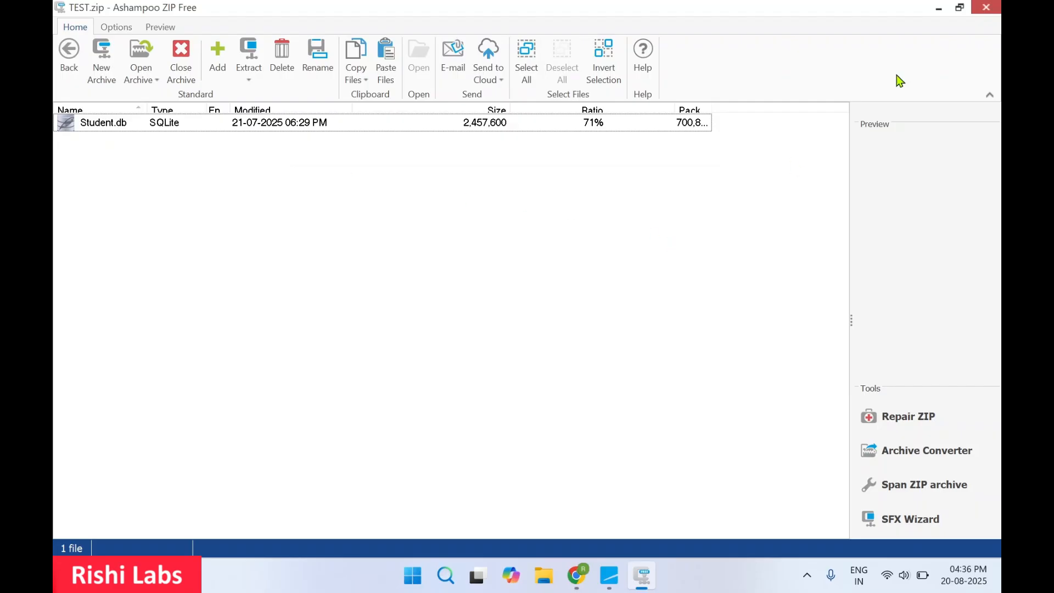
click(959, 7)
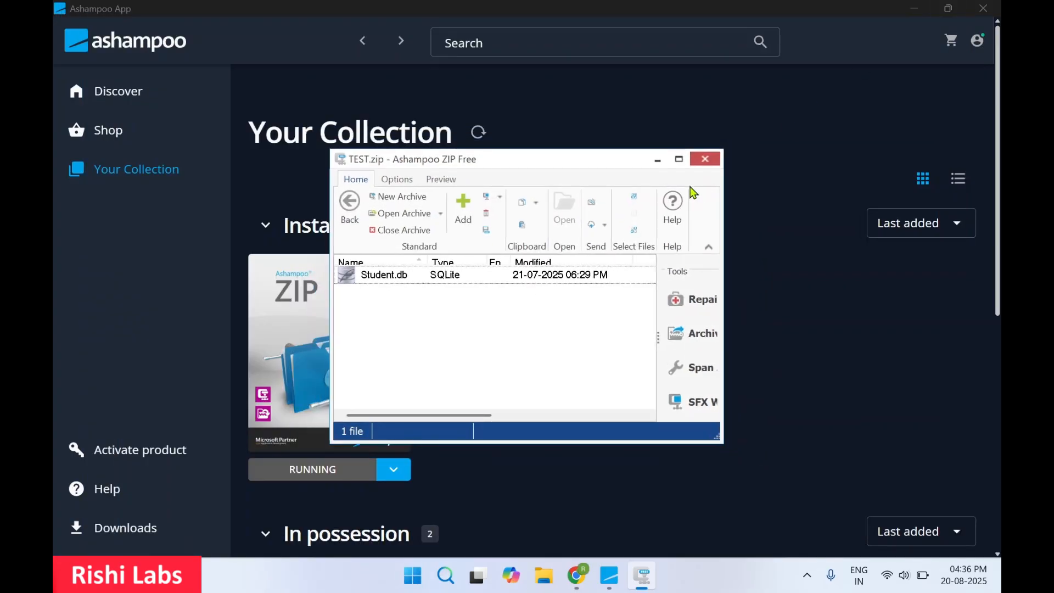
Step: Close Ashampoo ZIP and reopen the desktop TEST.zip with Ashampoo ZIP in a maximized window
click(713, 160)
click(914, 10)
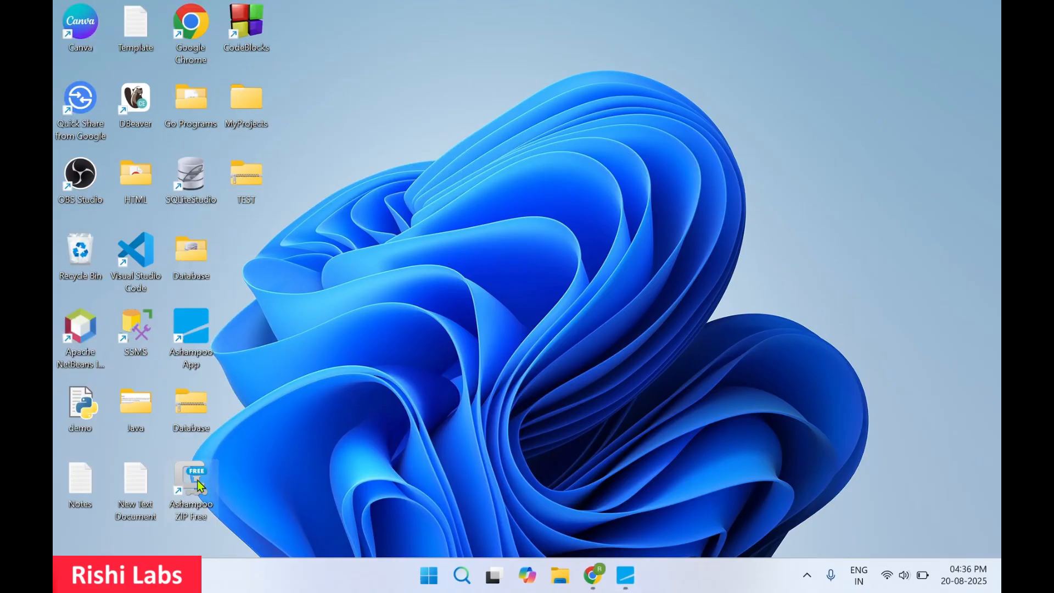
double_click(258, 181)
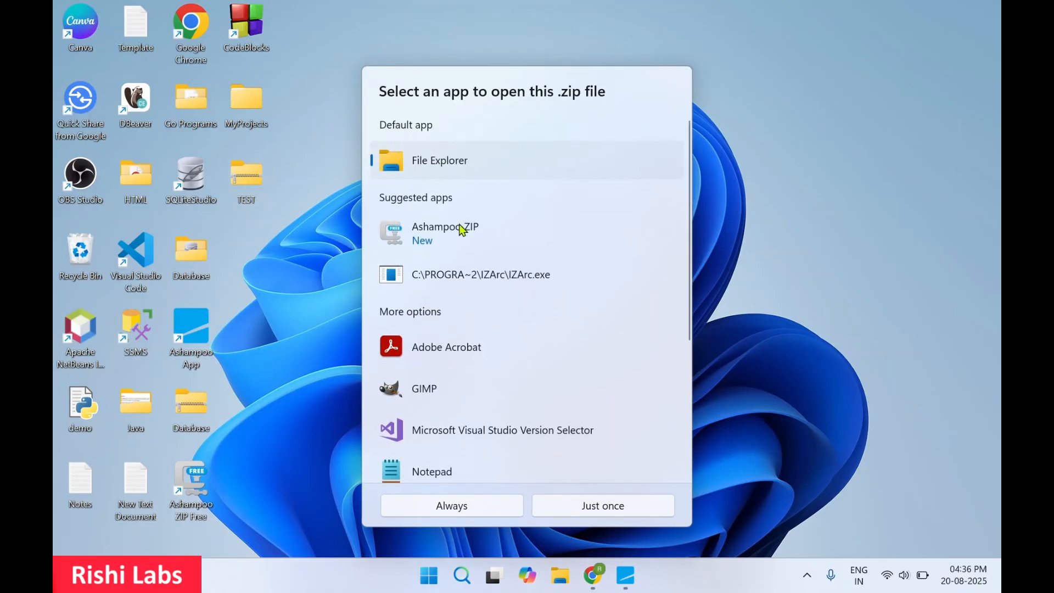
click(455, 244)
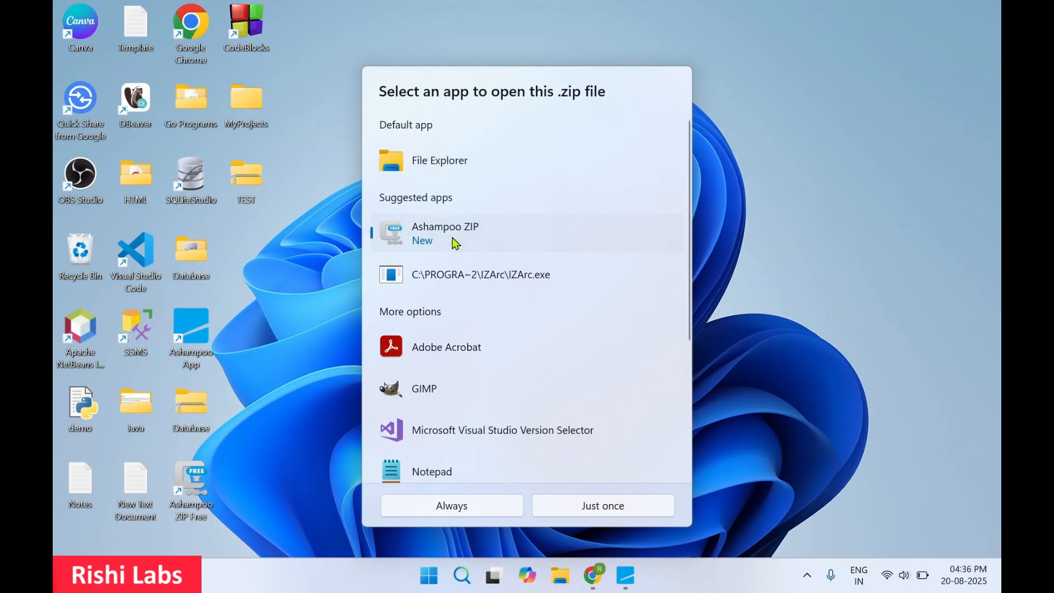
double_click(455, 243)
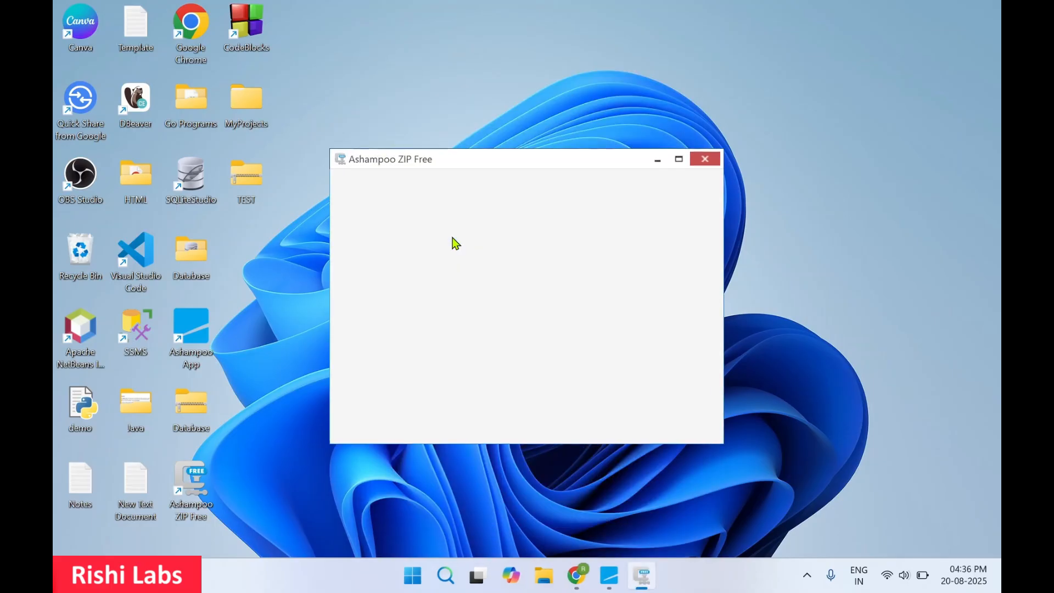
click(678, 159)
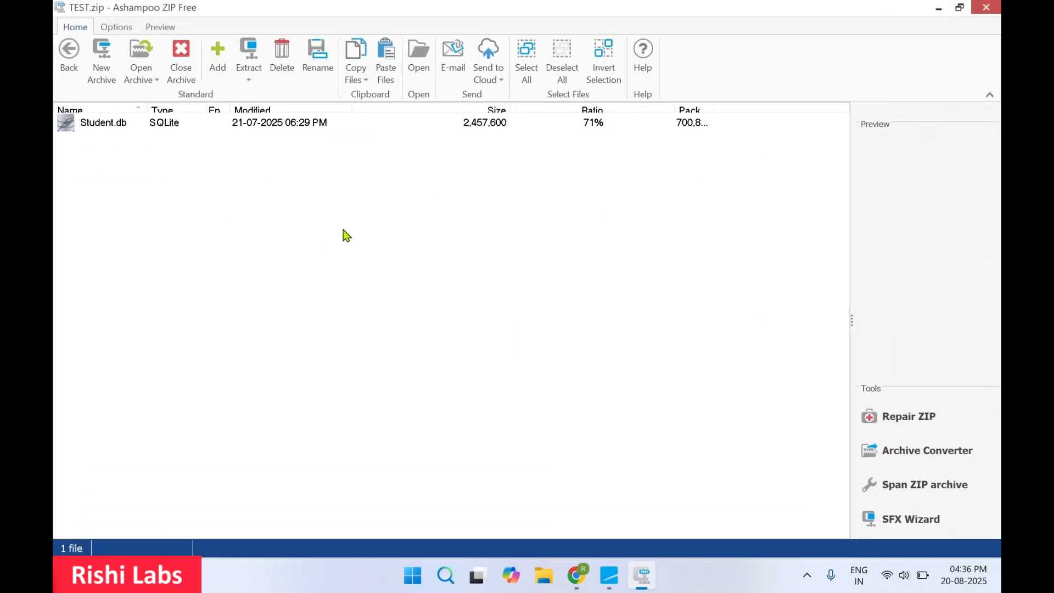
Step: Extract Student.db to the Documents folder using the Extract dropdown's Documents path
click(132, 130)
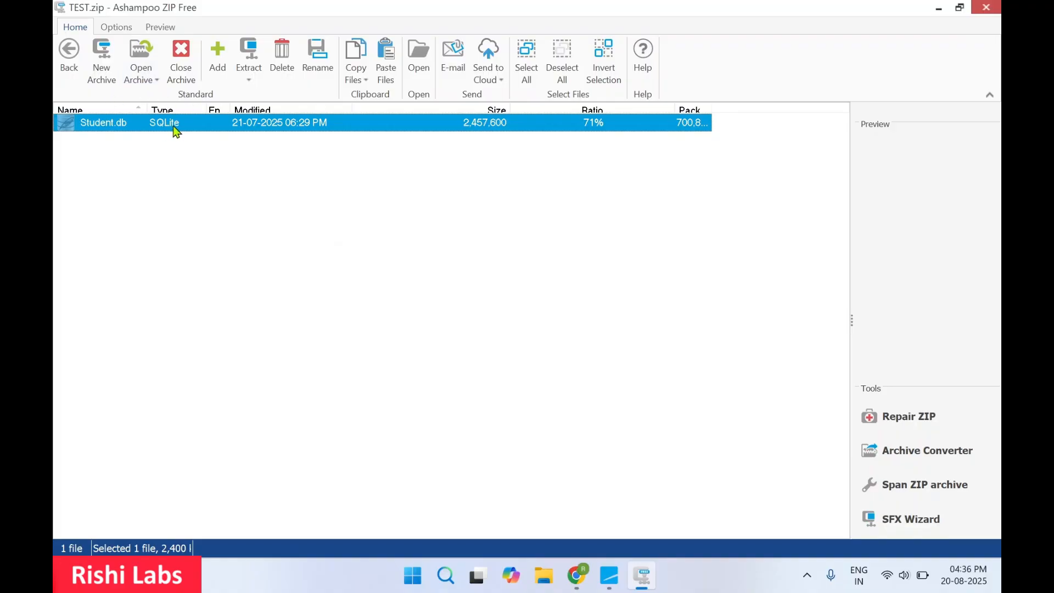
click(249, 80)
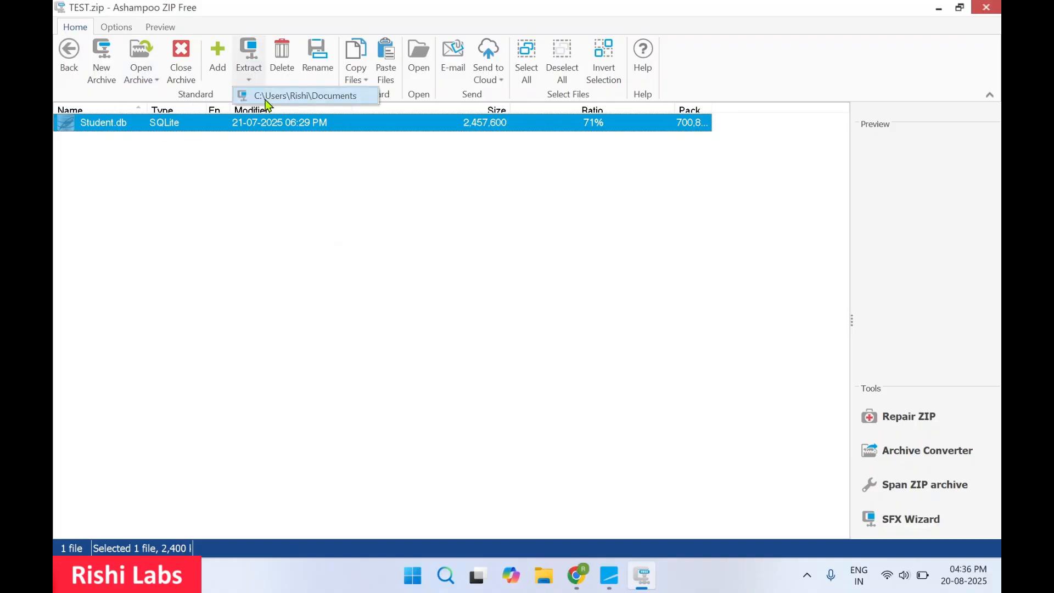
click(288, 95)
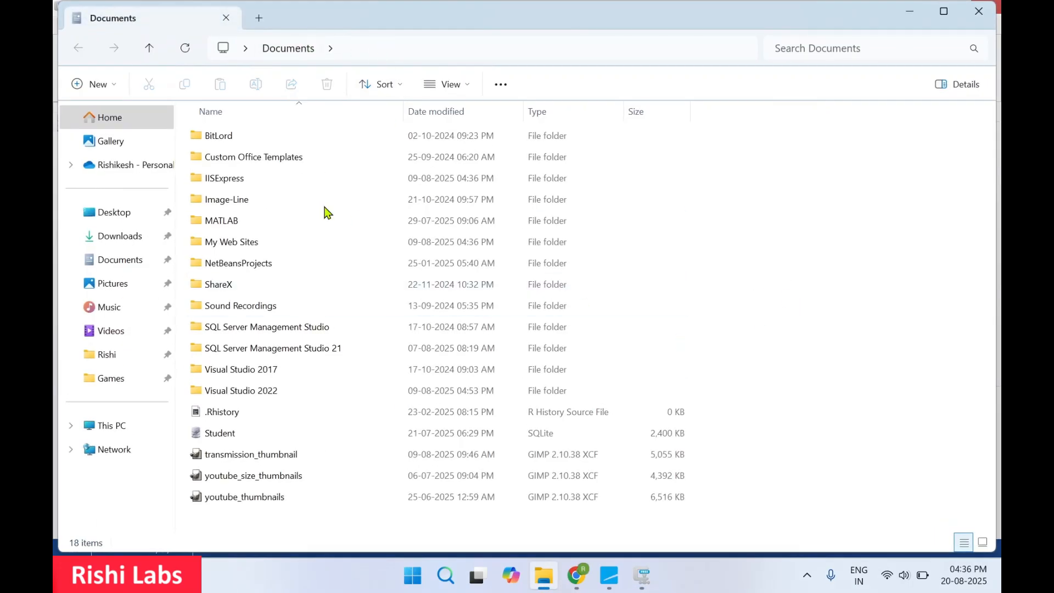
Step: Check the 2,400 KB Student file in Documents, close File Explorer, and minimize Ashampoo ZIP
click(267, 438)
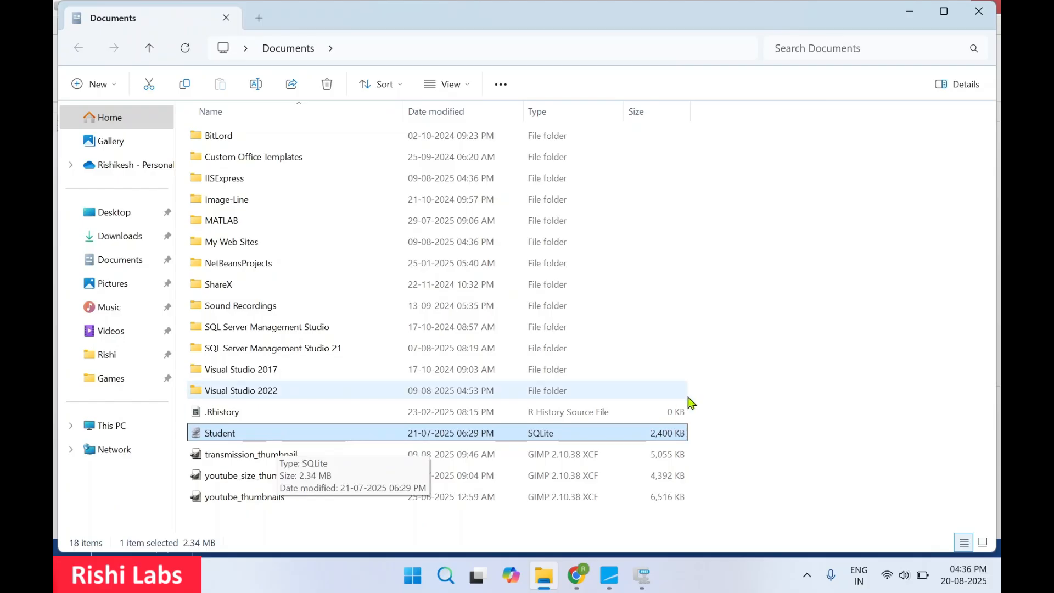
click(980, 22)
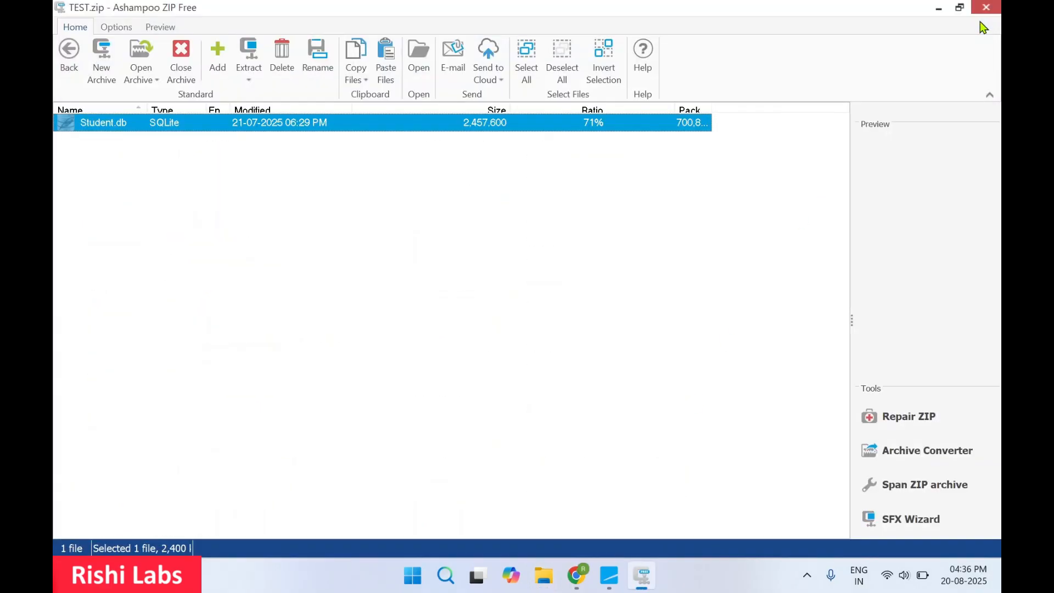
click(939, 9)
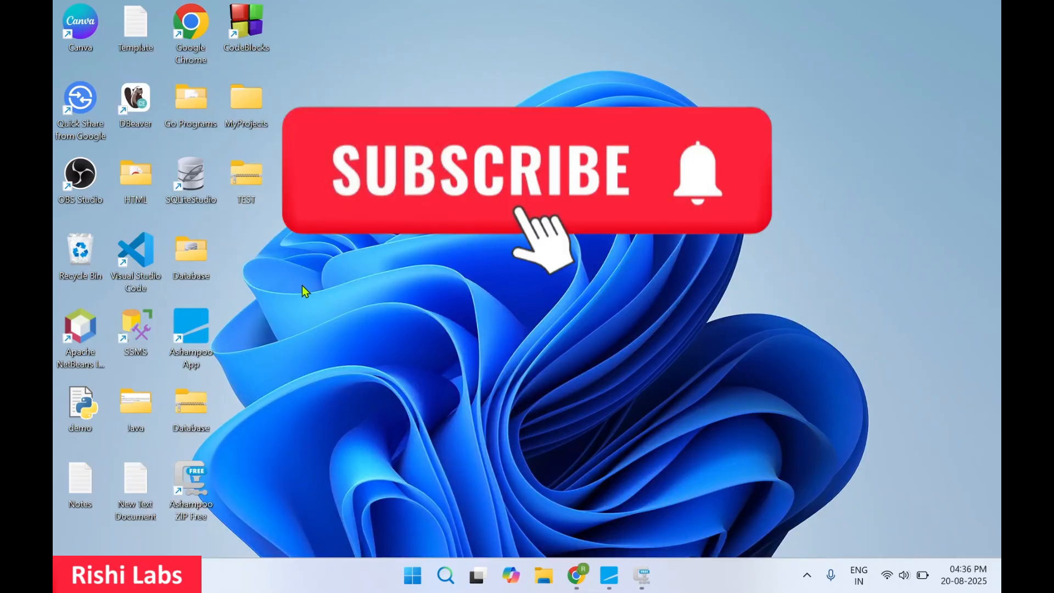